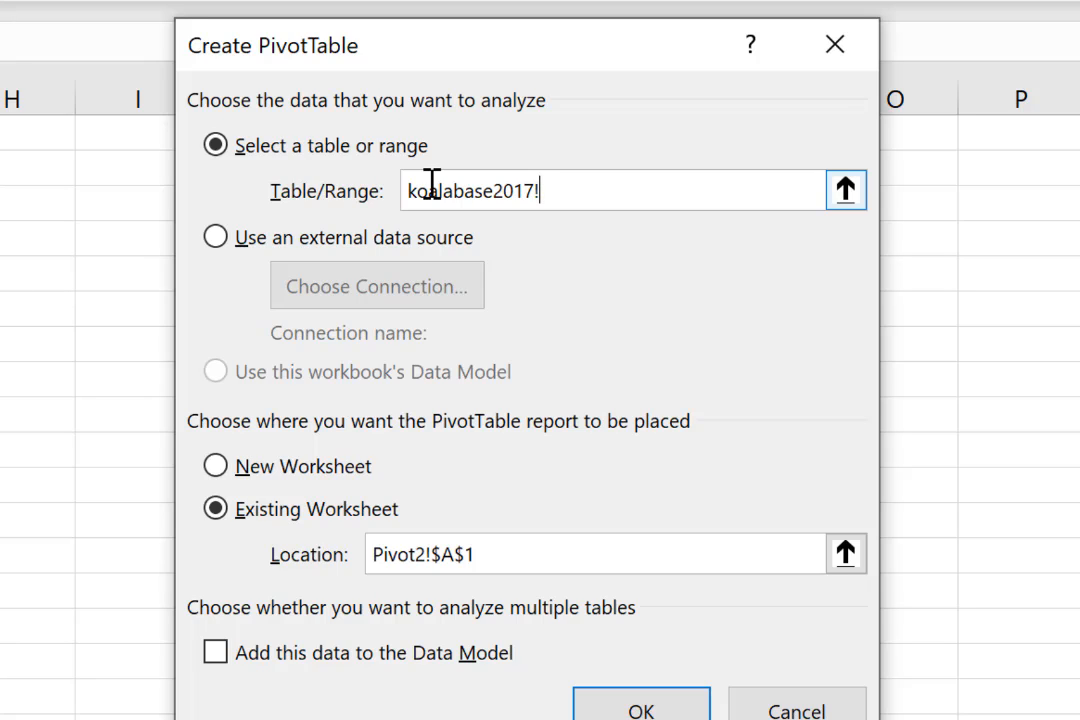
- Create a pivot table from koalabase2017!(A1:AK39907) in the existing worksheet at Pivot2!$A$1
{"action": "type", "text": "A1:AK39907"}
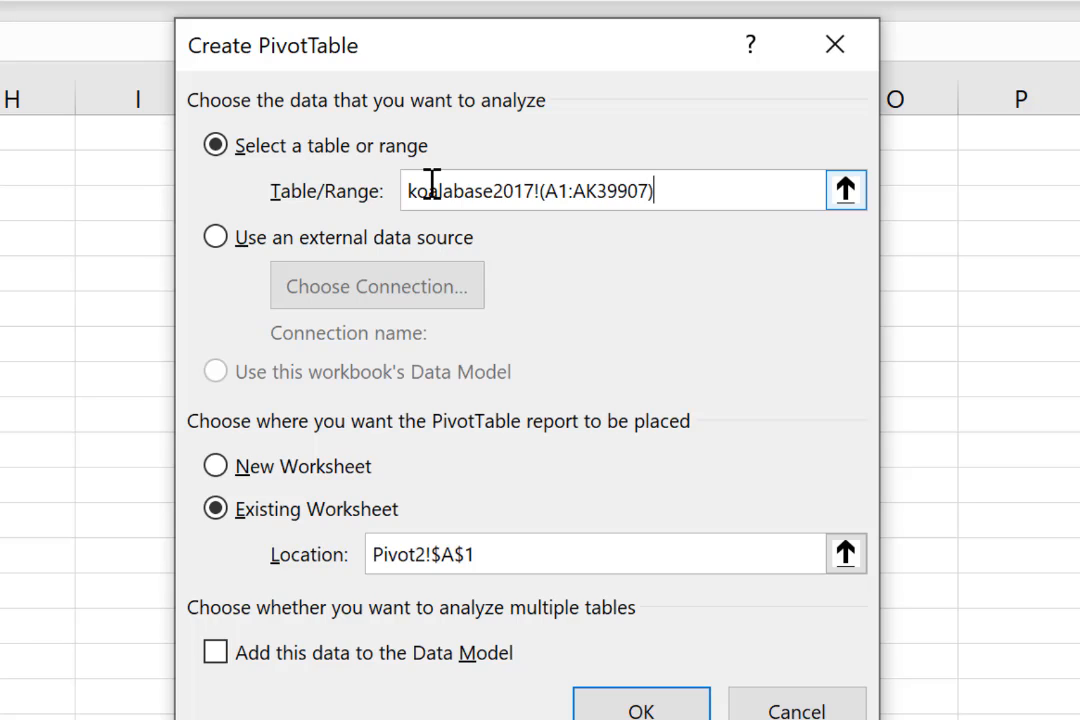
{"action": "left_click", "coordinate": [645, 710]}
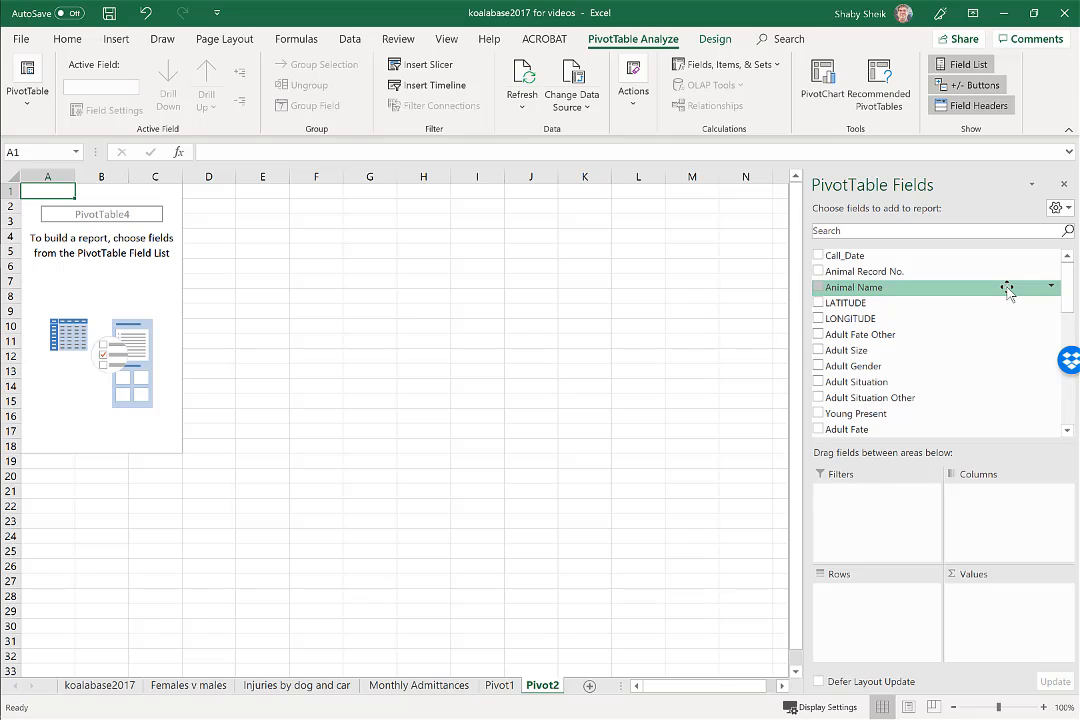
- Add the Koala Post Code and Caused By Dog fields to the pivot table
{"action": "mouse_move", "coordinate": [3, 270]}
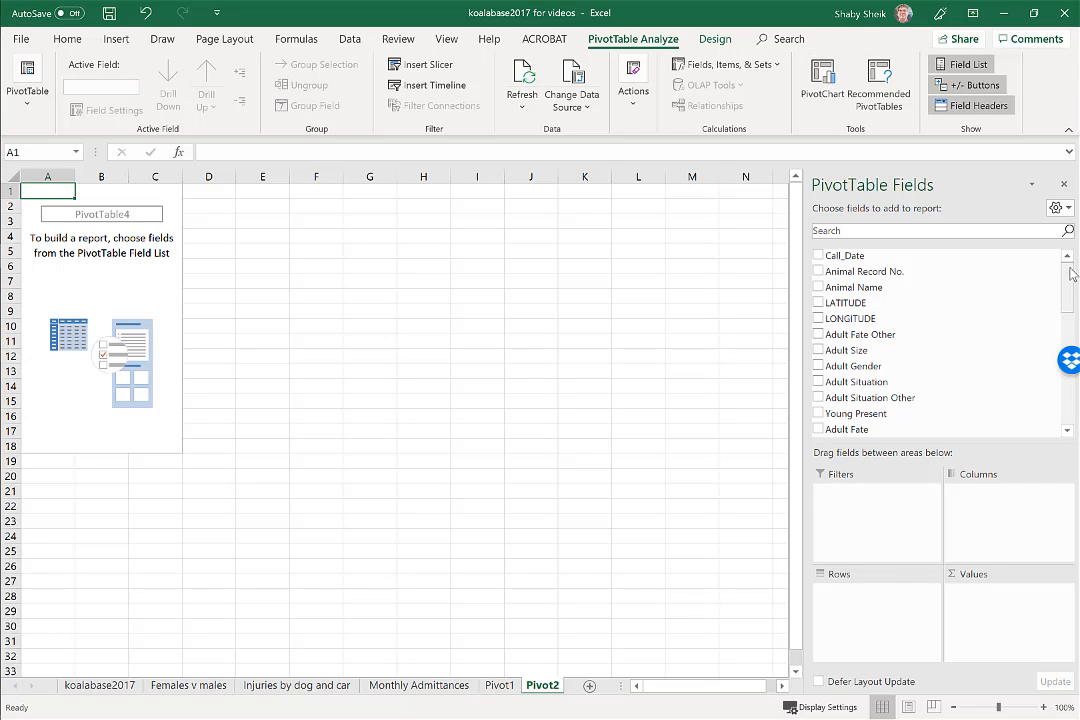
{"action": "left_click_drag", "start_coordinate": [1074, 280], "coordinate": [1068, 325]}
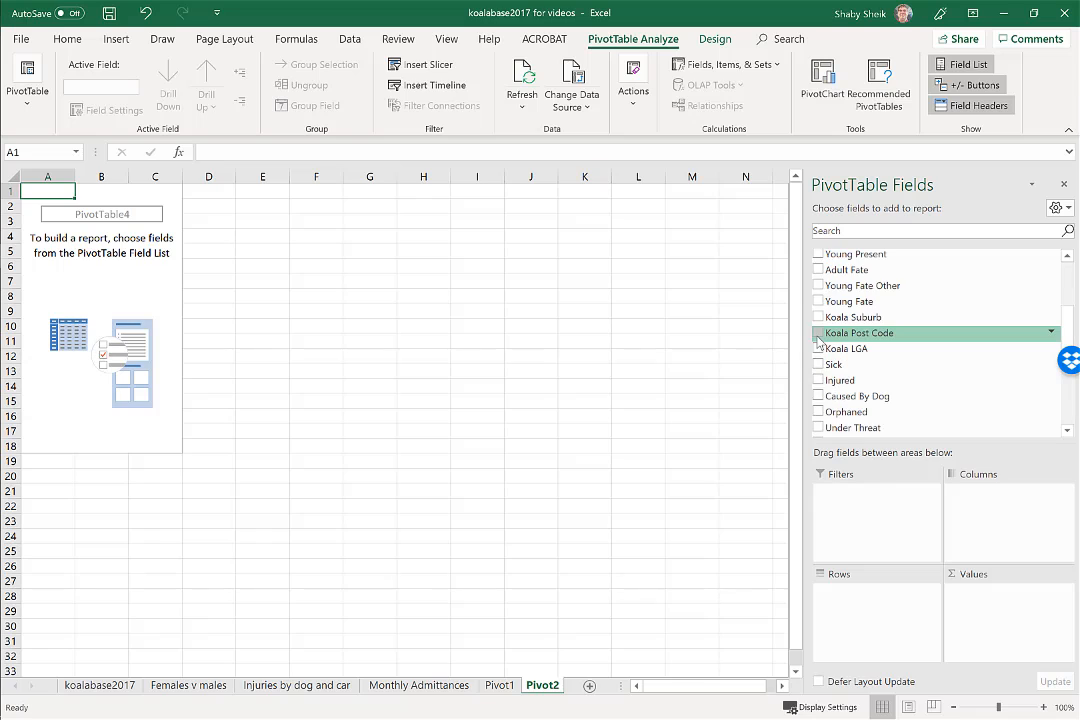
{"action": "left_click", "coordinate": [818, 333]}
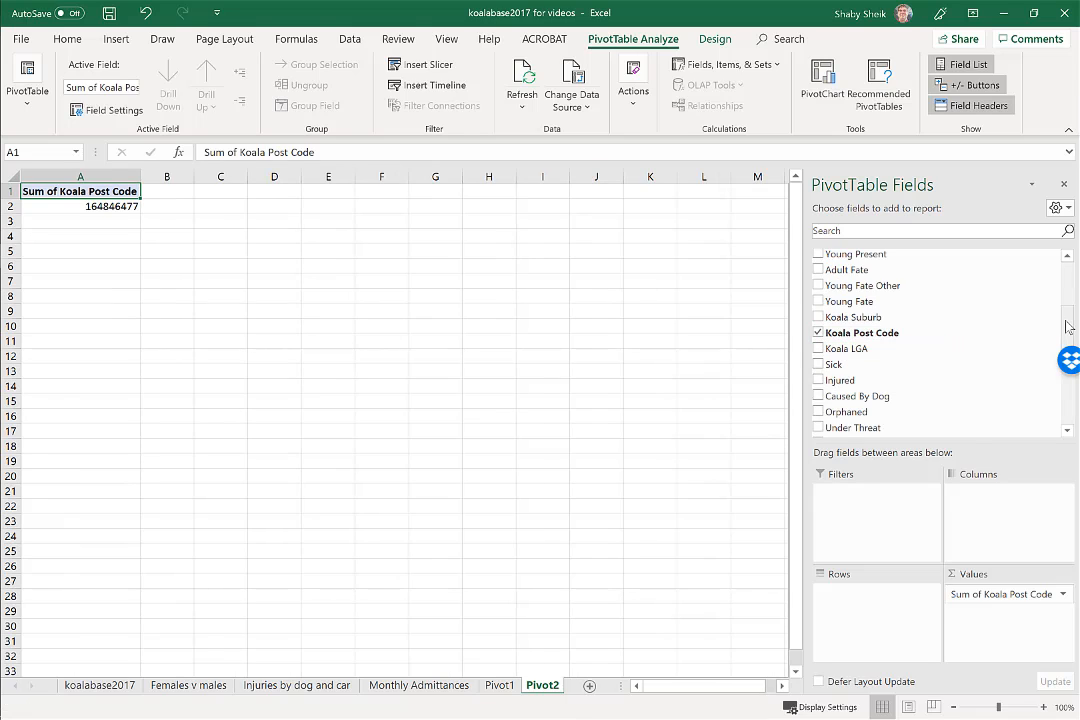
{"action": "left_click", "coordinate": [818, 396]}
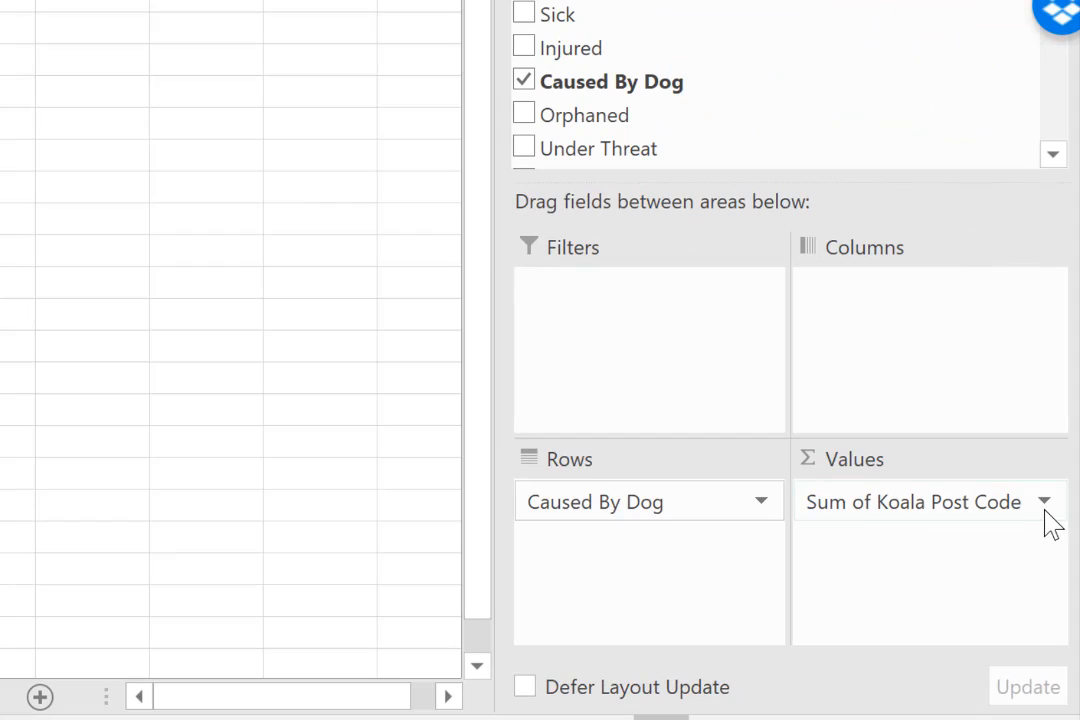
{"action": "left_click", "coordinate": [1045, 501]}
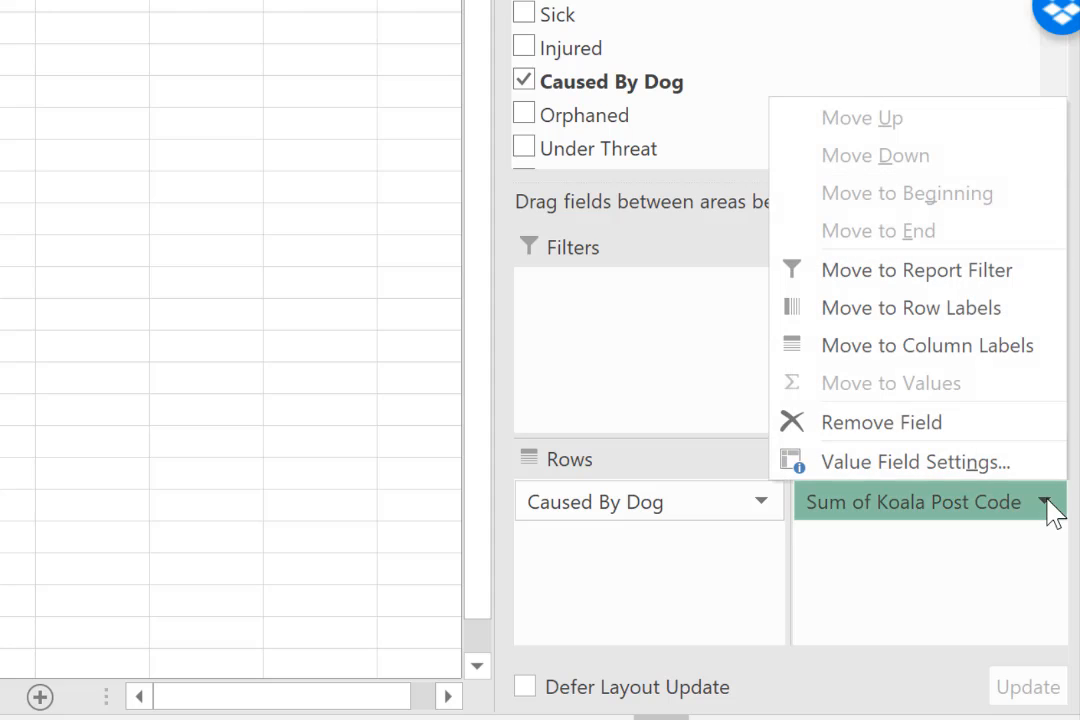
{"action": "left_click", "coordinate": [904, 429]}
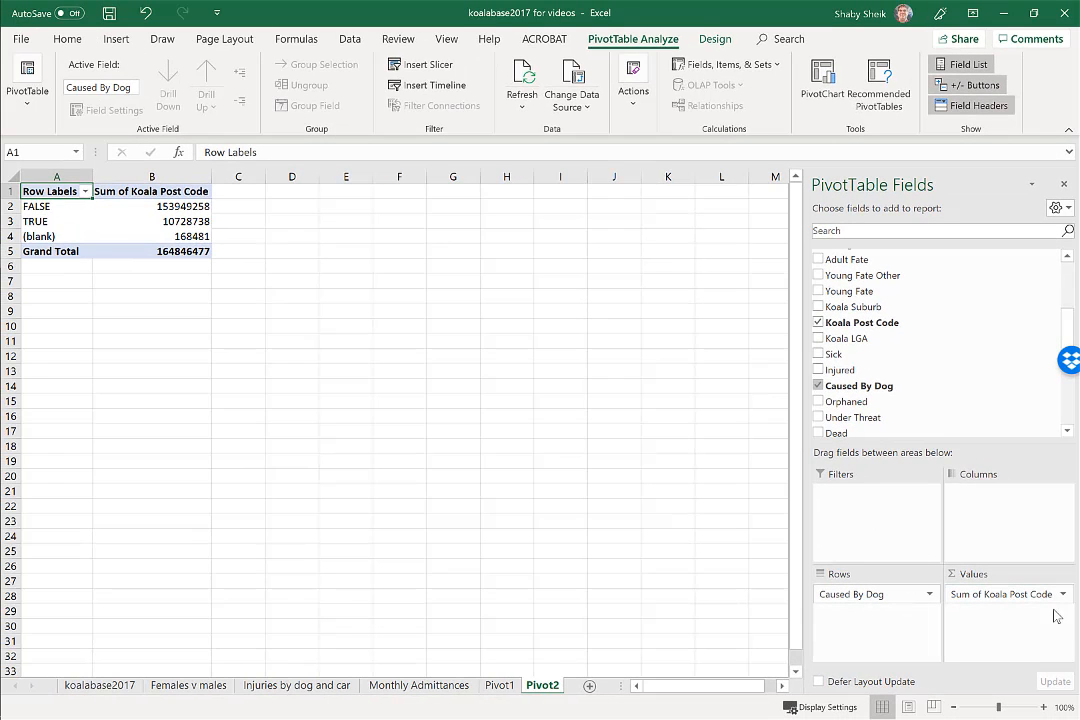
{"action": "left_click", "coordinate": [1063, 595]}
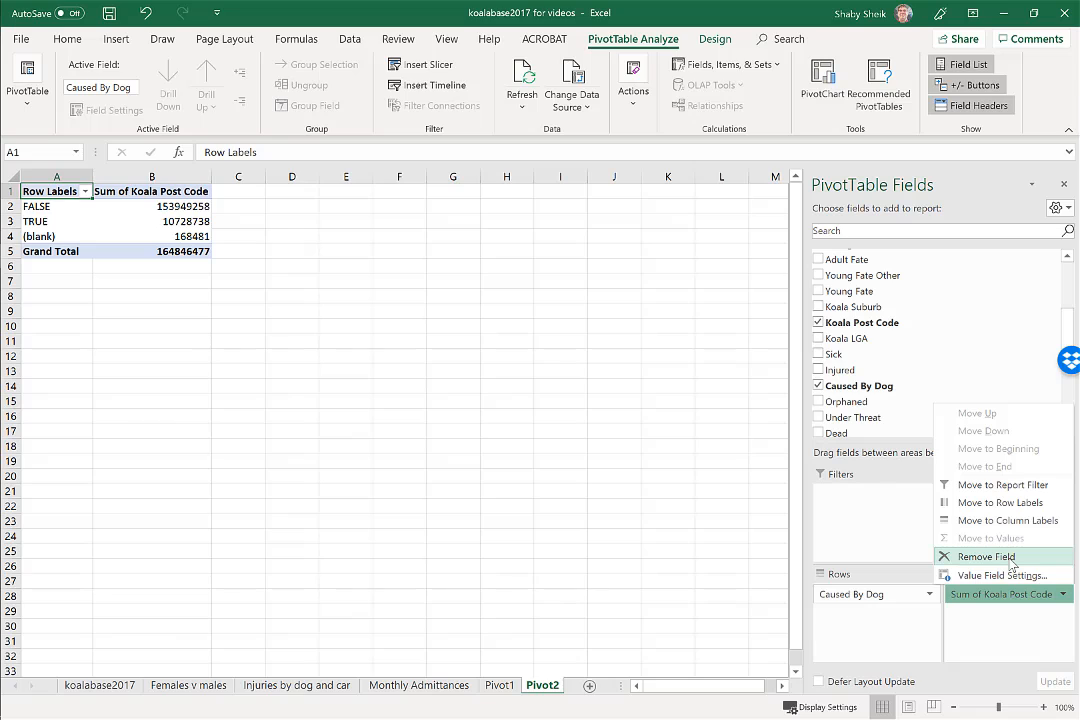
{"action": "left_click", "coordinate": [1004, 625]}
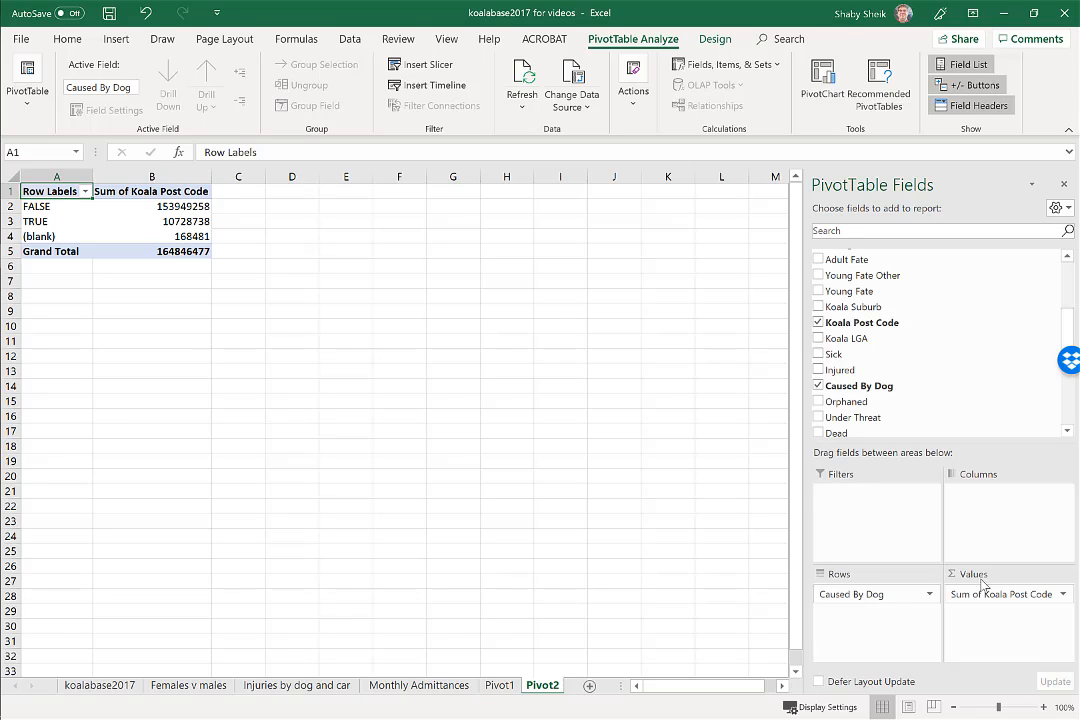
{"action": "left_click", "coordinate": [1066, 596]}
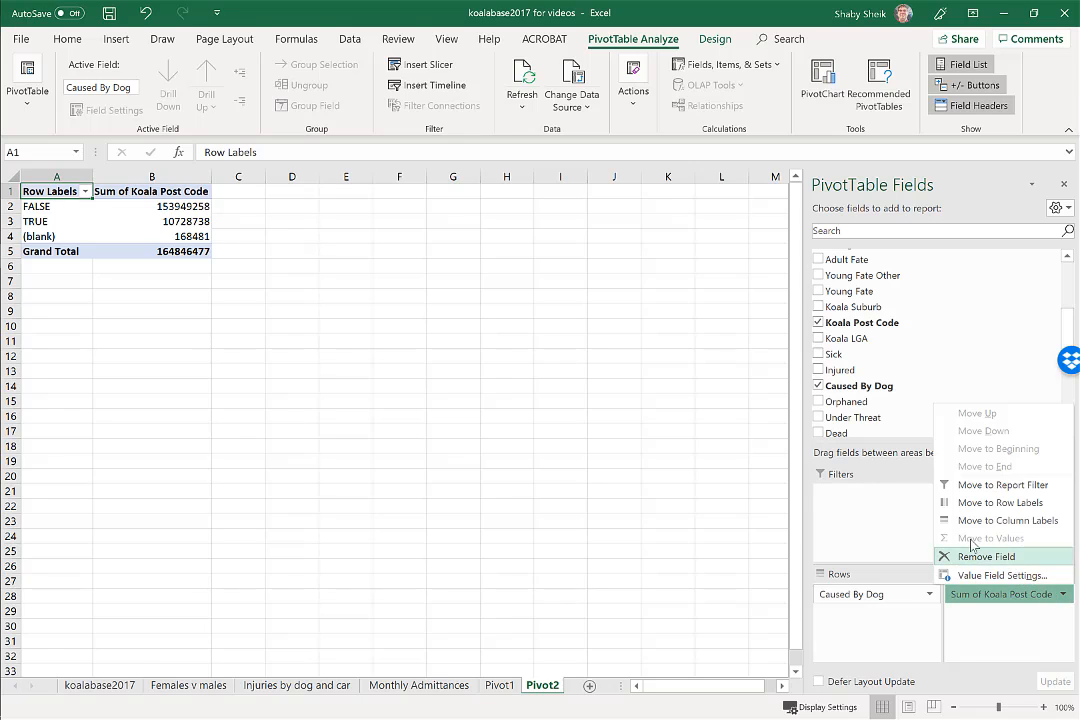
{"action": "left_click", "coordinate": [939, 346]}
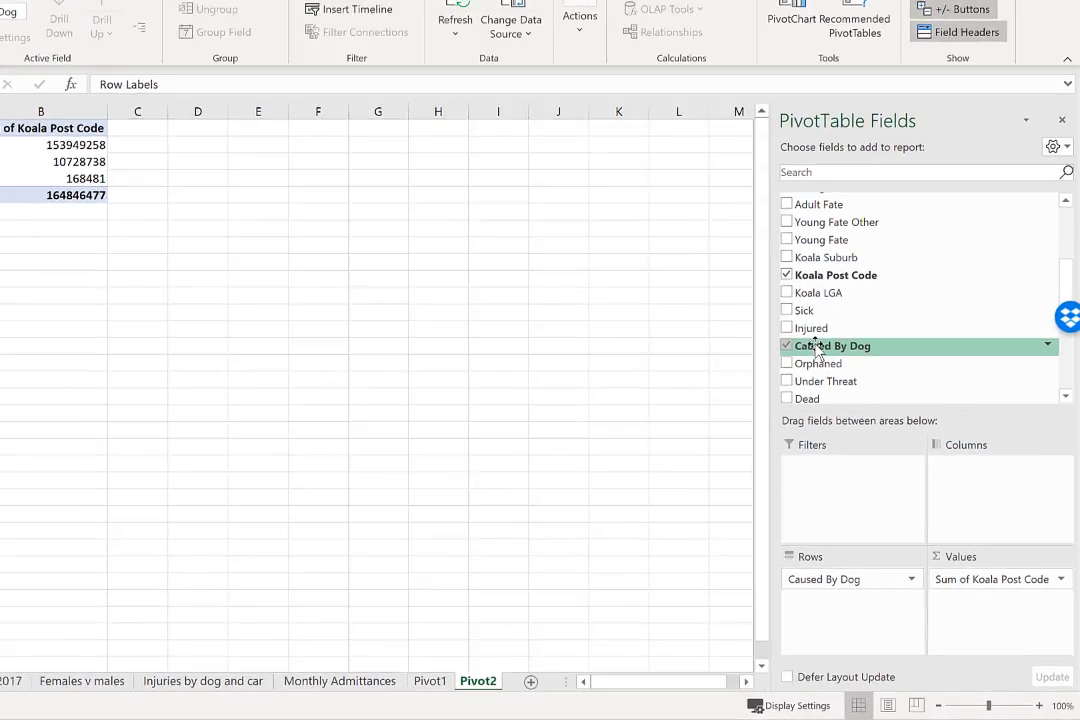
- Add Caused By Dog to the pivot table's Values as a count and remove Sum of Koala Post Code
{"action": "left_click_drag", "start_coordinate": [818, 348], "coordinate": [972, 614]}
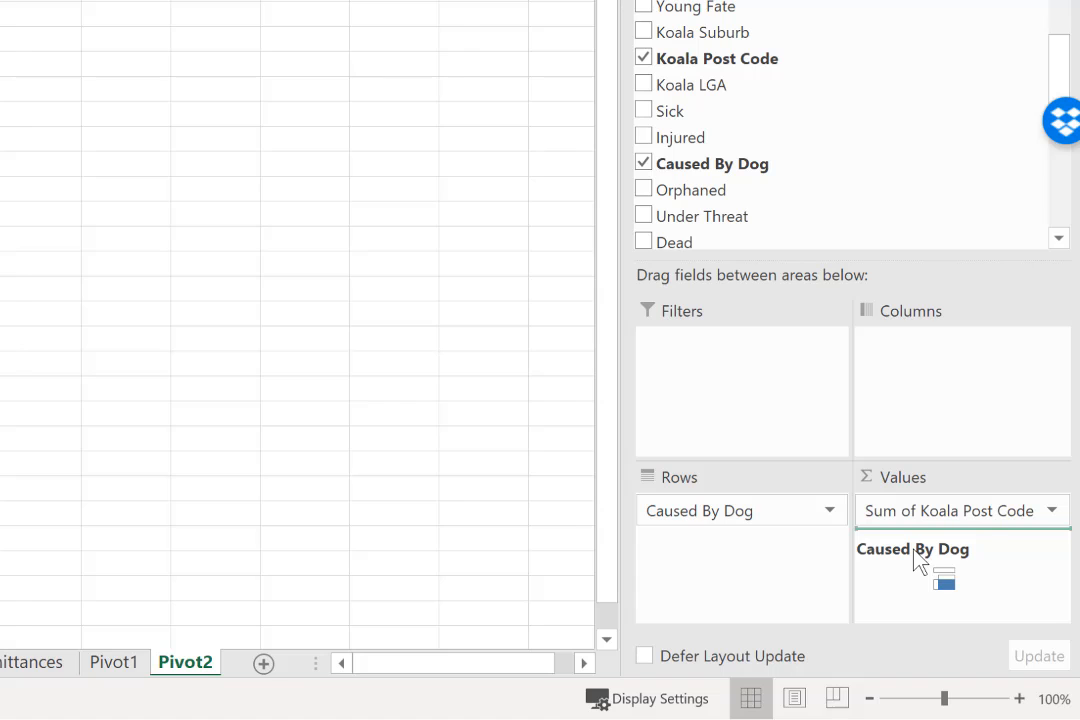
{"action": "left_click_drag", "start_coordinate": [913, 549], "coordinate": [916, 559]}
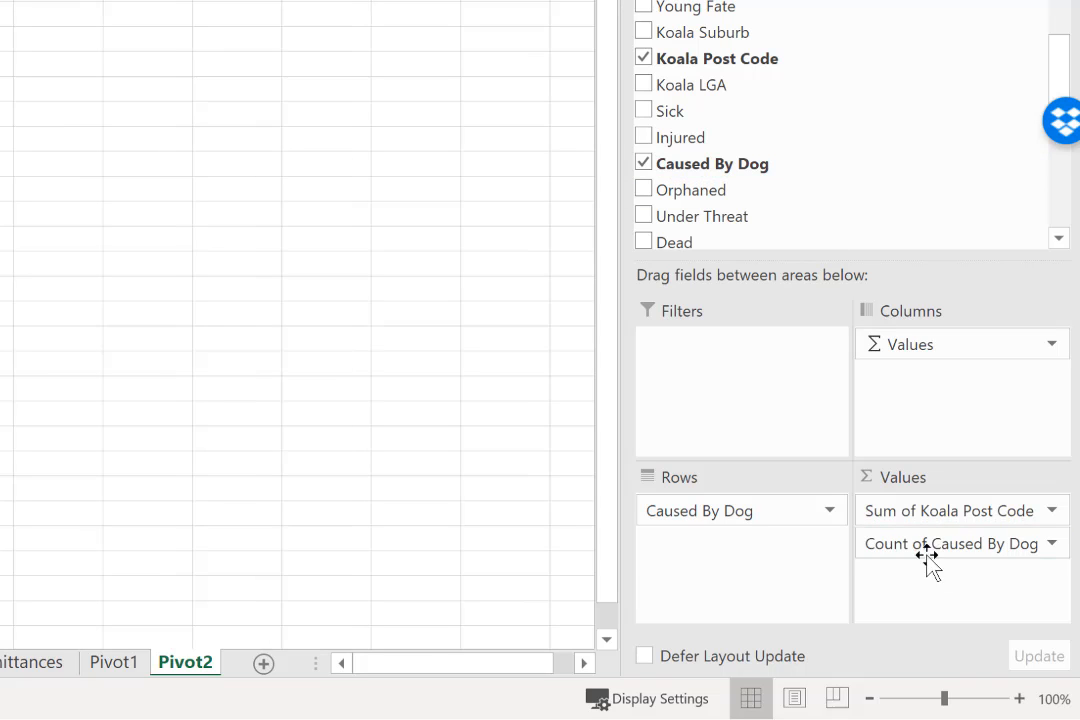
{"action": "left_click", "coordinate": [1050, 511]}
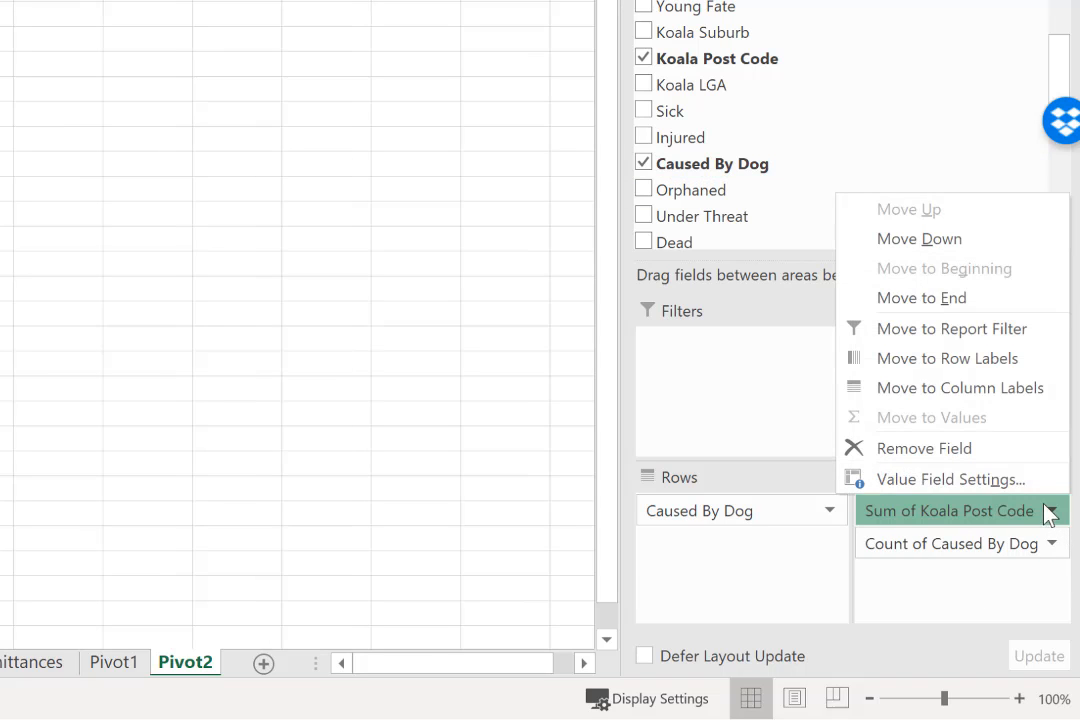
{"action": "left_click", "coordinate": [970, 452]}
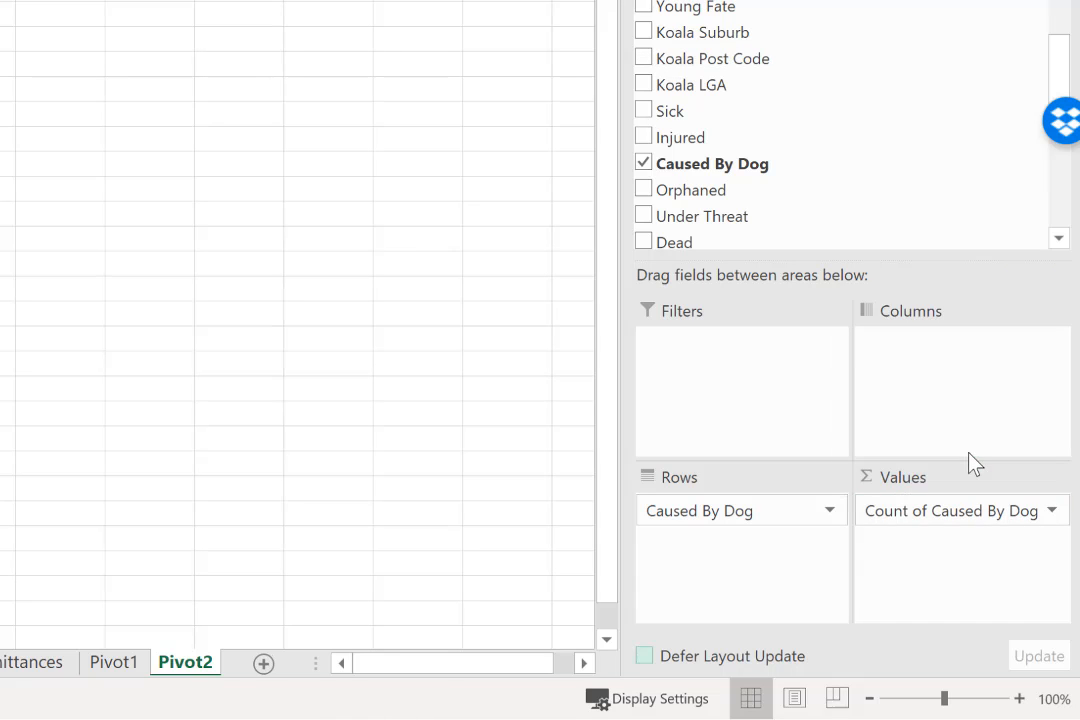
{"action": "left_click", "coordinate": [644, 59]}
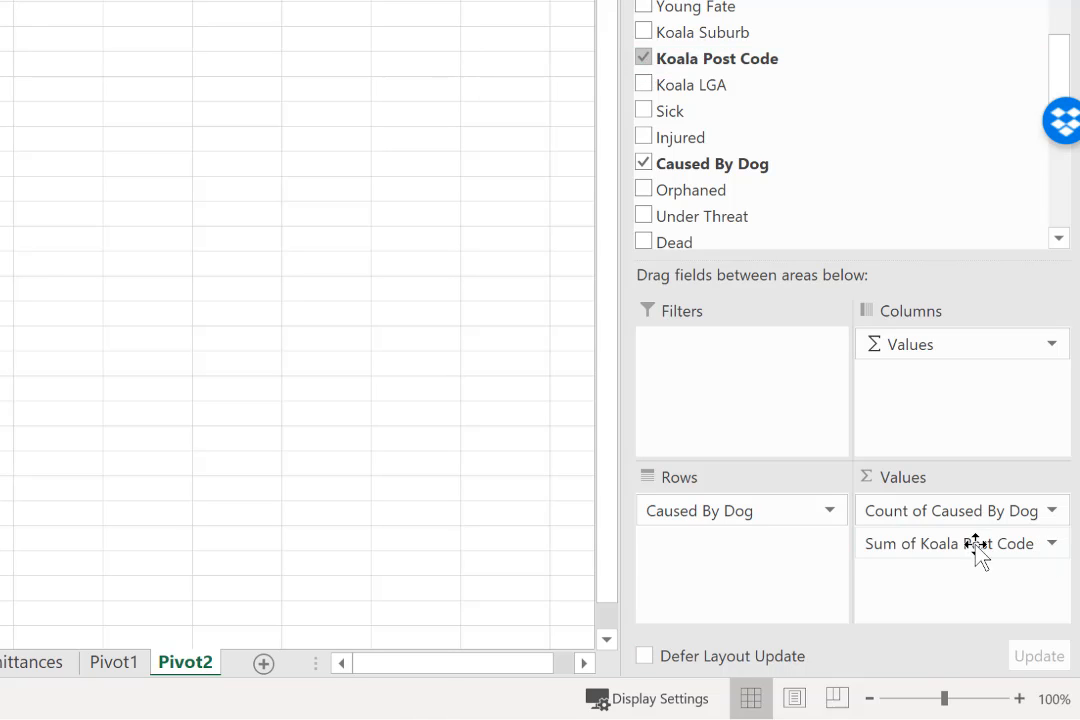
{"action": "left_click_drag", "start_coordinate": [978, 548], "coordinate": [903, 172]}
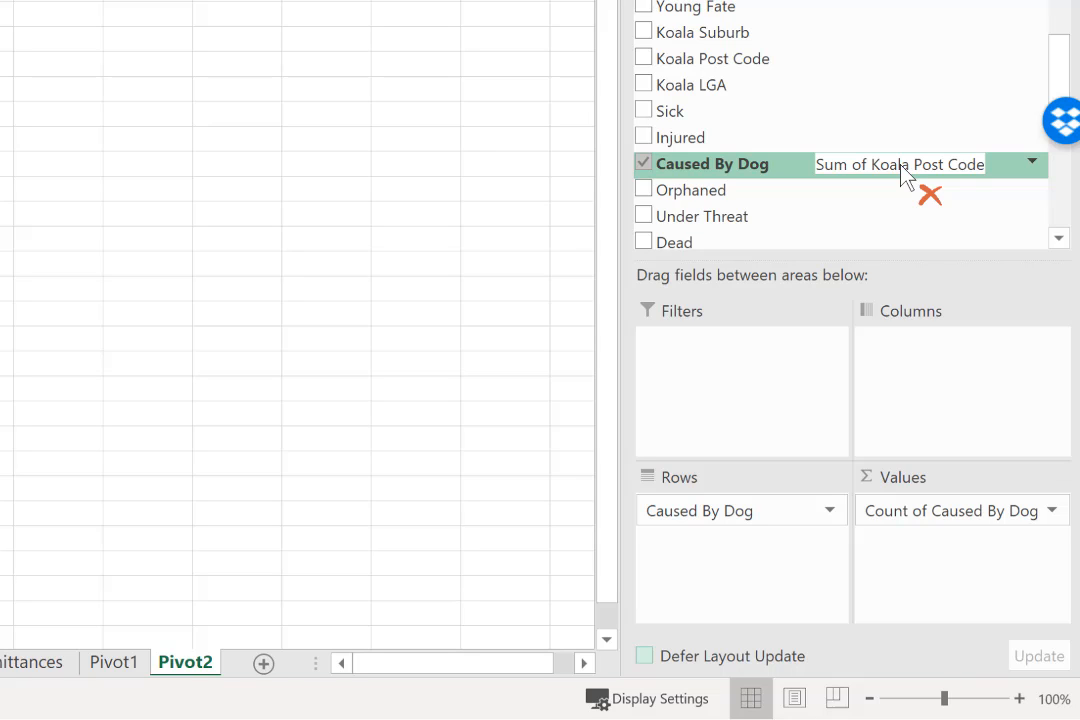
{"action": "left_click_drag", "start_coordinate": [903, 172], "coordinate": [903, 172]}
{"action": "left_click", "coordinate": [1052, 511]}
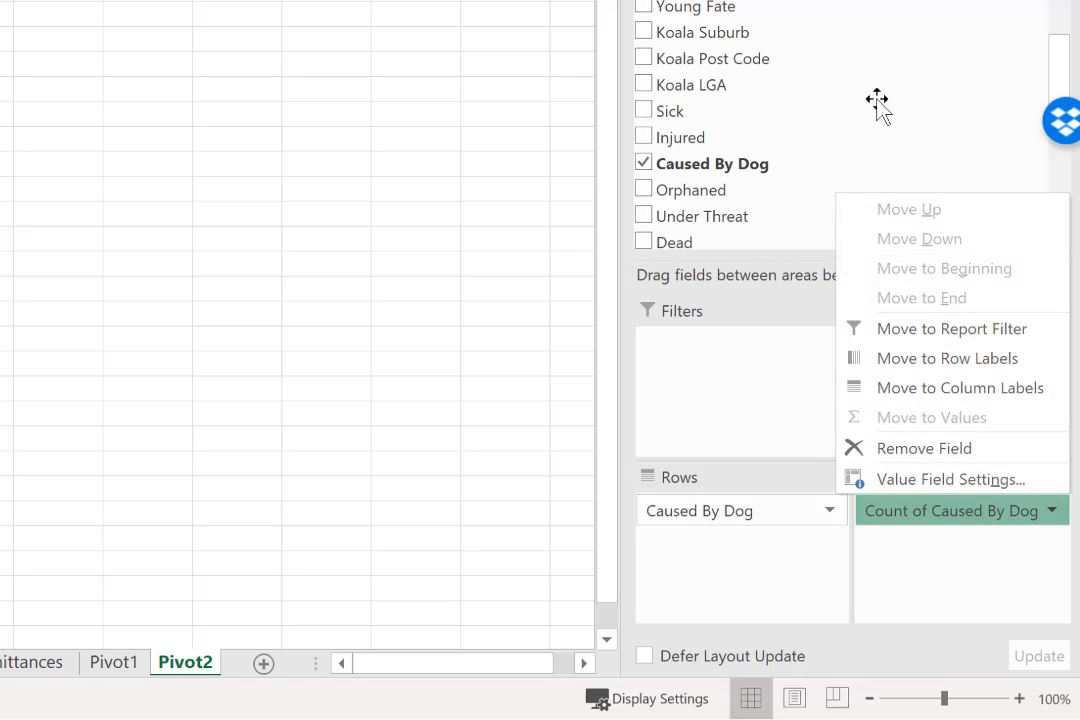
{"action": "left_click", "coordinate": [782, 590]}
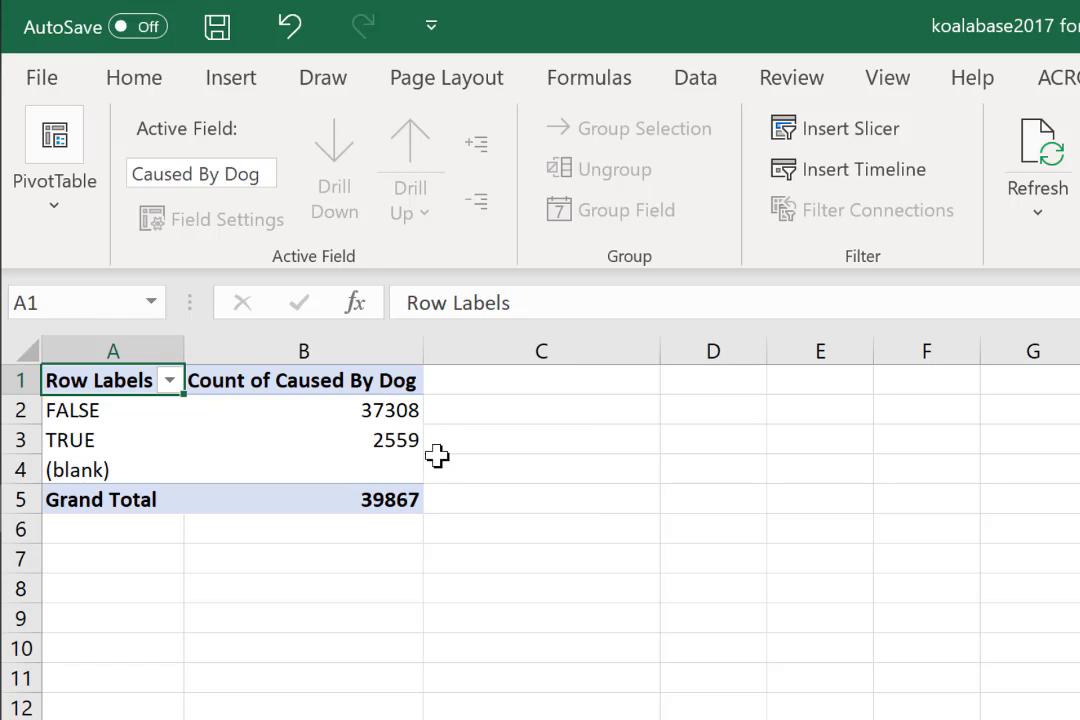
- Make Caused By Dog the report filter instead of the row field and filter the pivot table to TRUE
{"action": "mouse_move", "coordinate": [410, 460]}
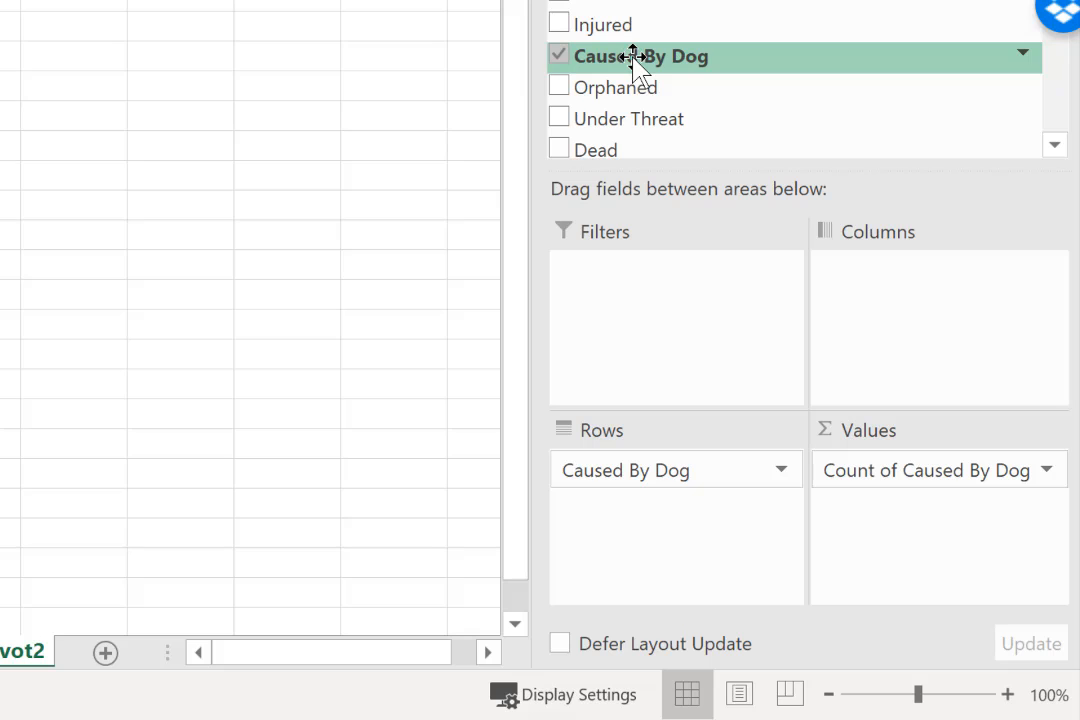
{"action": "left_click_drag", "start_coordinate": [632, 57], "coordinate": [641, 286]}
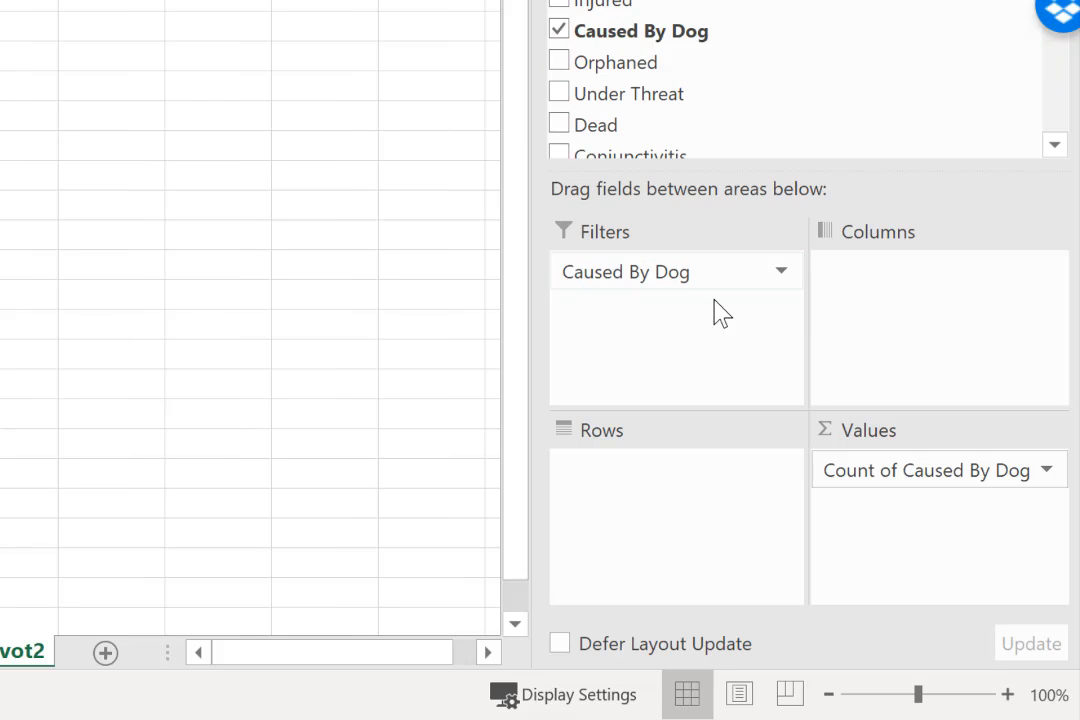
{"action": "left_click", "coordinate": [781, 272]}
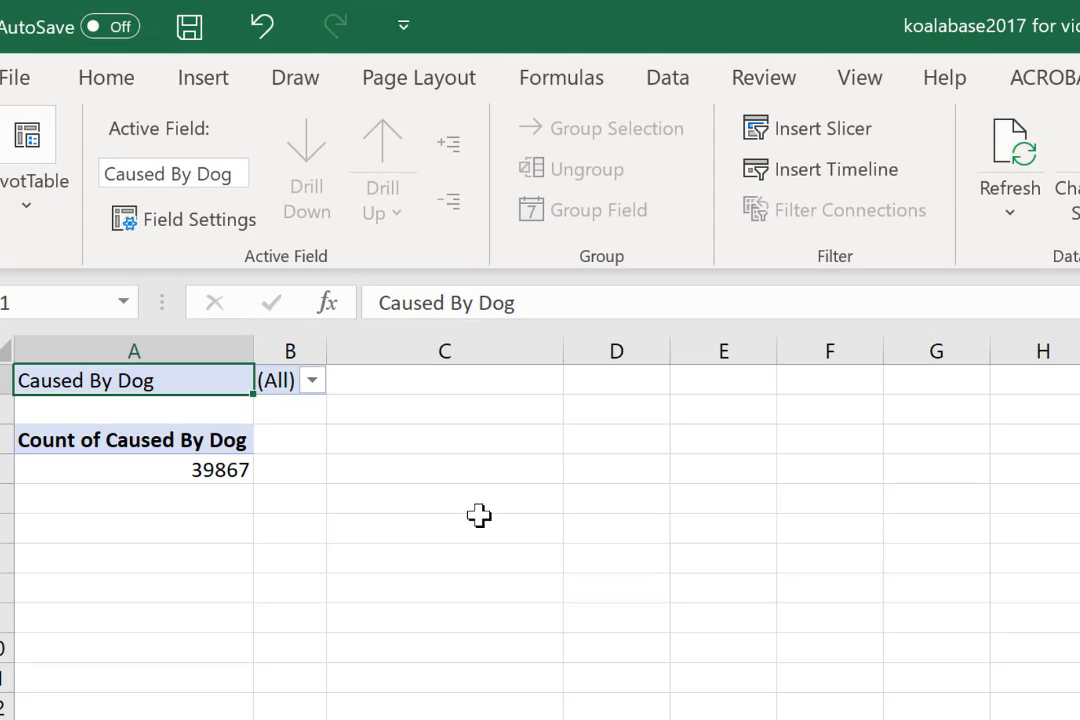
{"action": "left_click", "coordinate": [312, 380]}
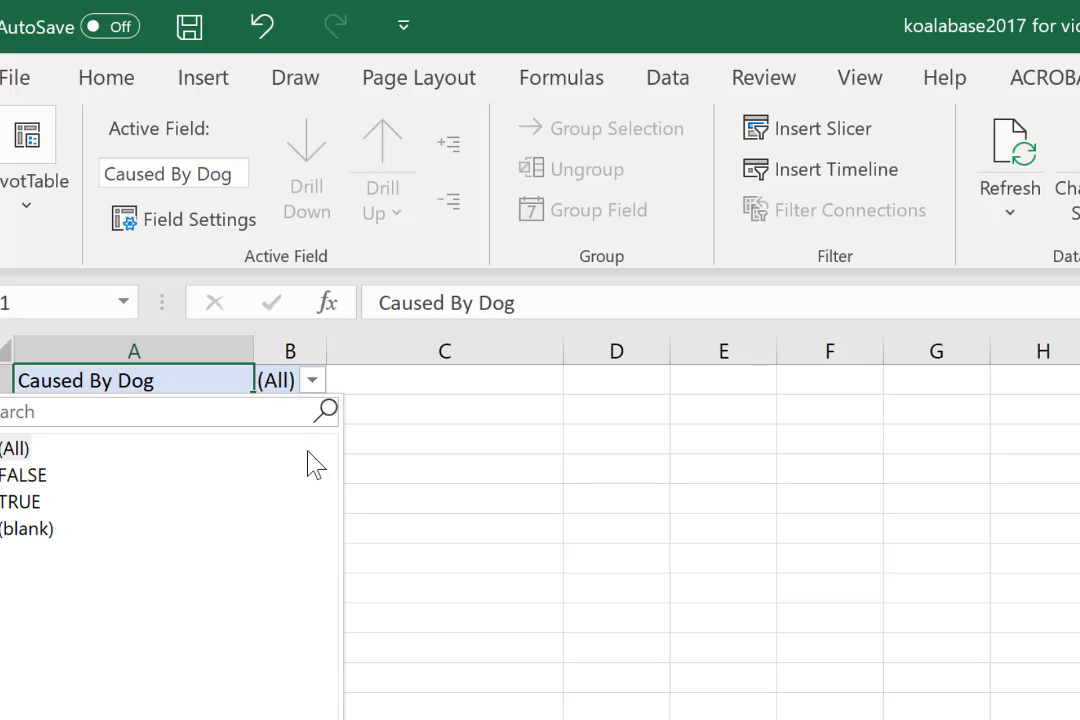
{"action": "left_click", "coordinate": [25, 501]}
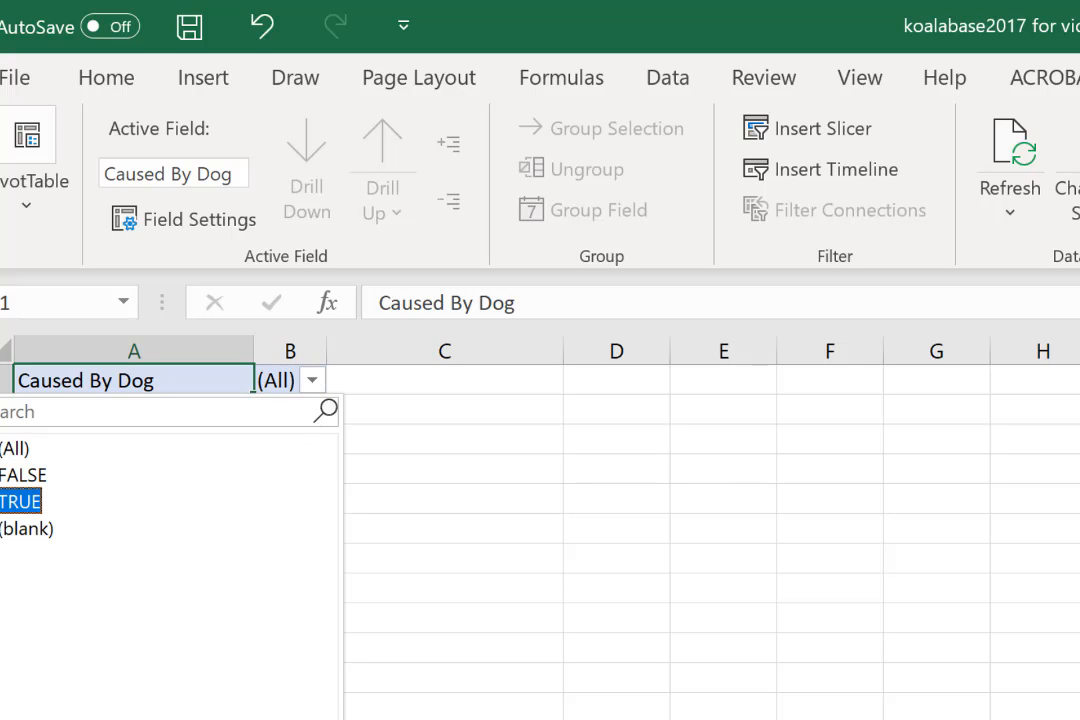
{"action": "key", "text": "Return"}
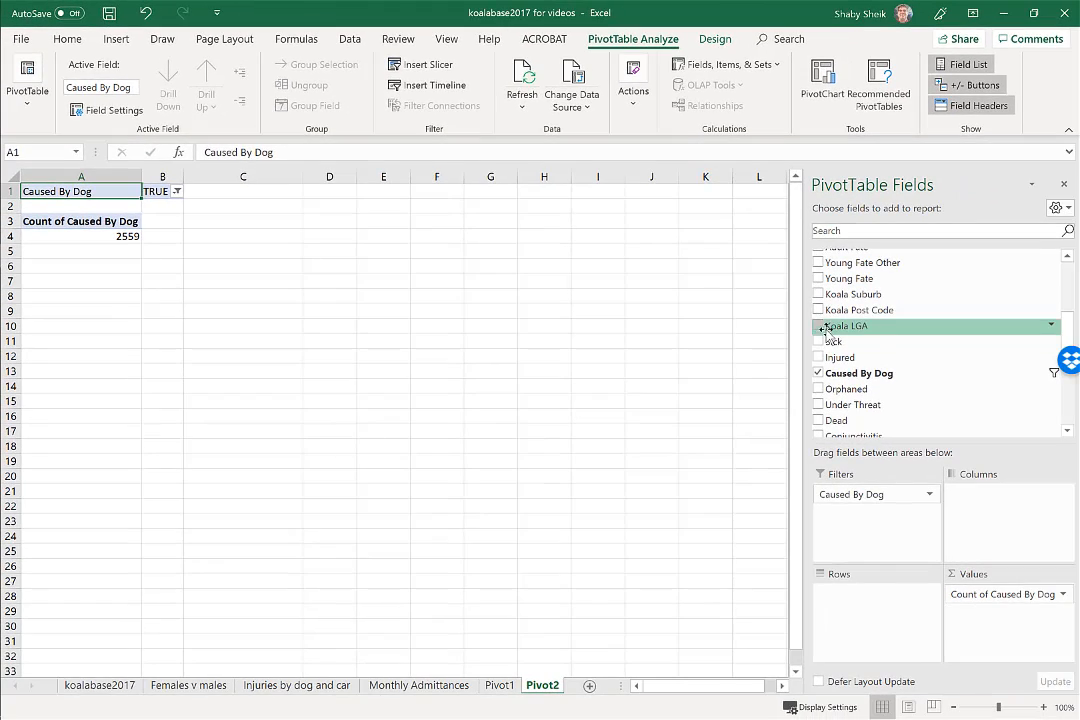
- Add Koala Suburb as the row field and look through the dog-caused counts per suburb
{"action": "left_click", "coordinate": [818, 294]}
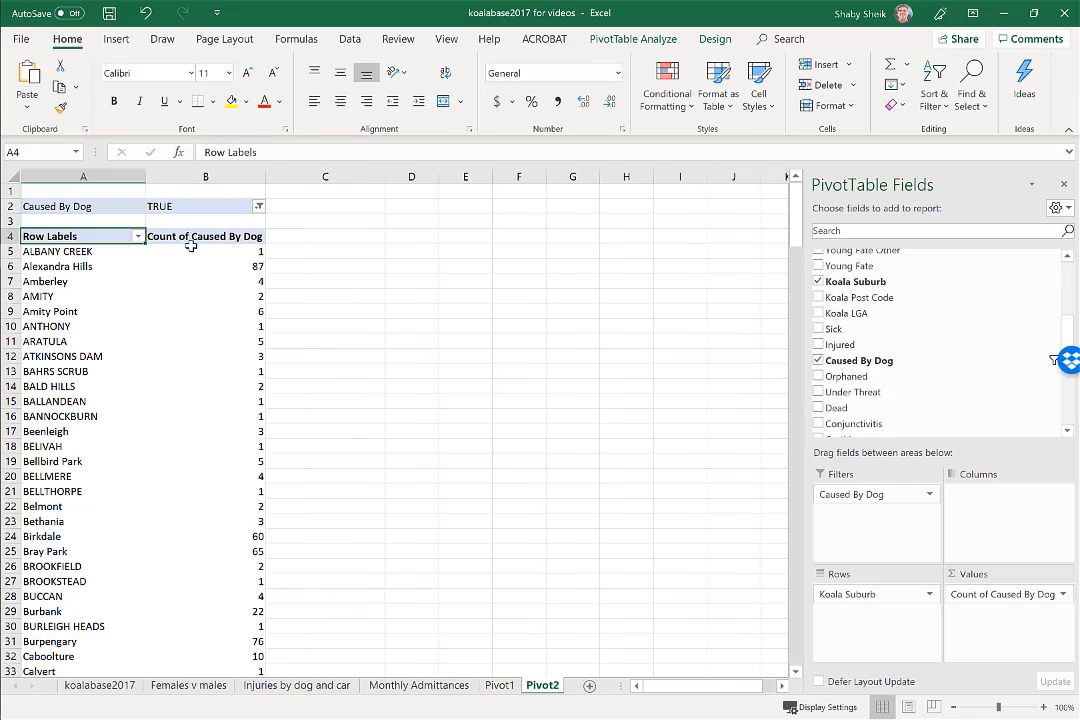
{"action": "mouse_move", "coordinate": [241, 381]}
{"action": "left_click_drag", "start_coordinate": [796, 207], "coordinate": [798, 452]}
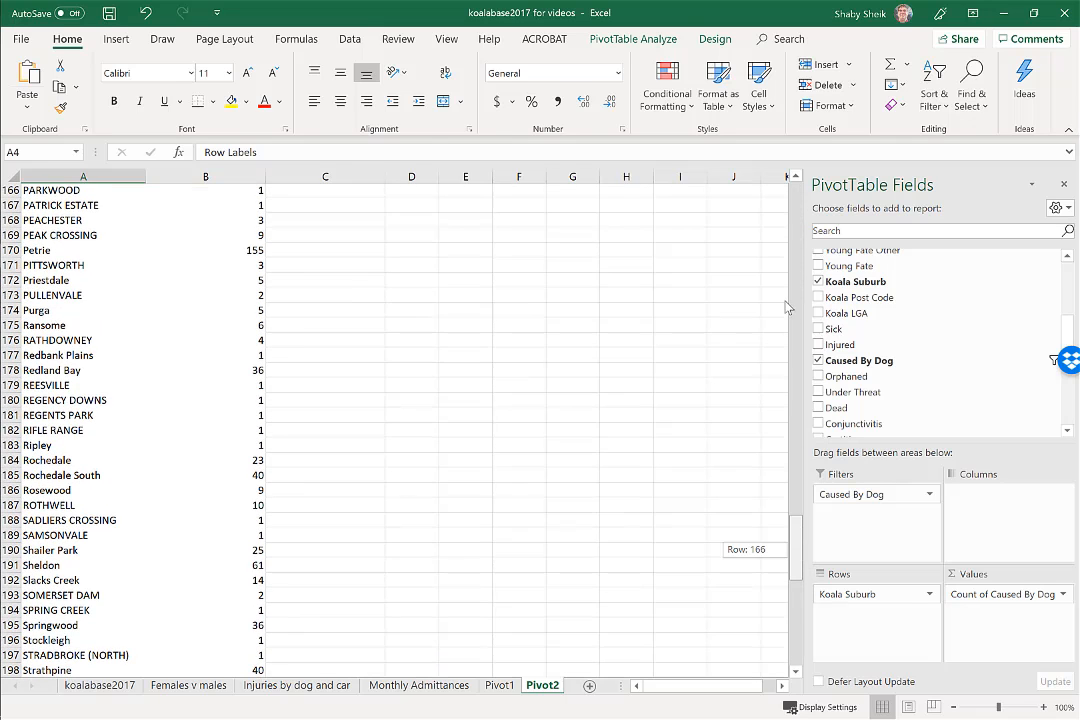
{"action": "left_click_drag", "start_coordinate": [787, 308], "coordinate": [790, 185]}
- Insert a column PivotChart based on the suburb pivot table
{"action": "left_click", "coordinate": [661, 40]}
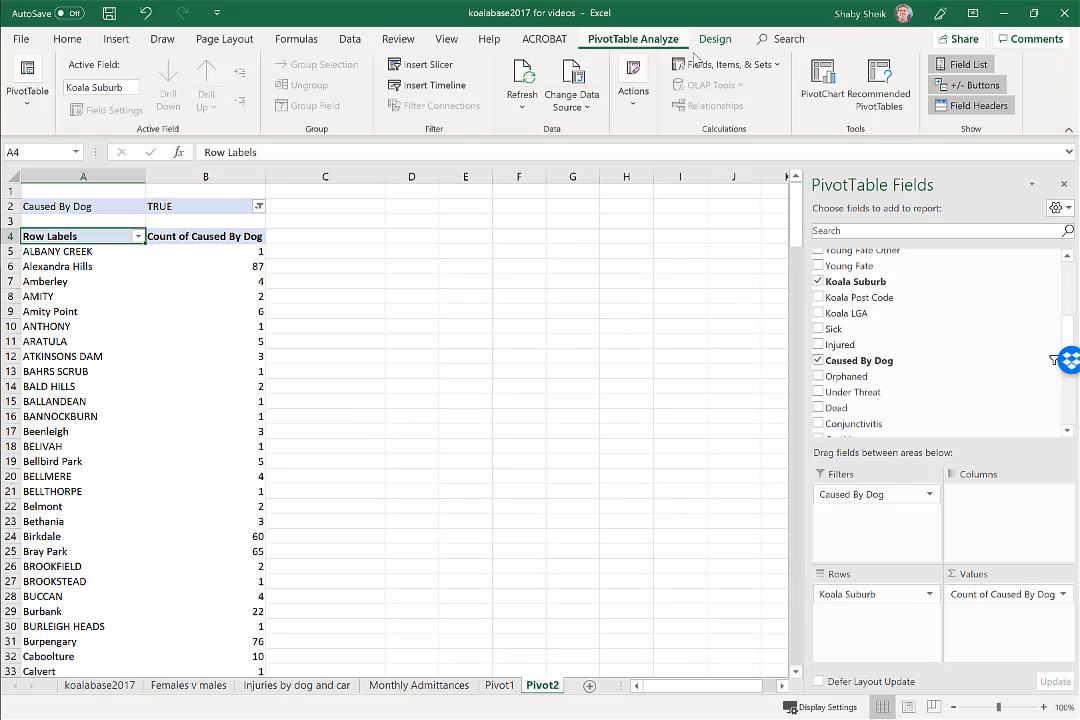
{"action": "left_click", "coordinate": [822, 80]}
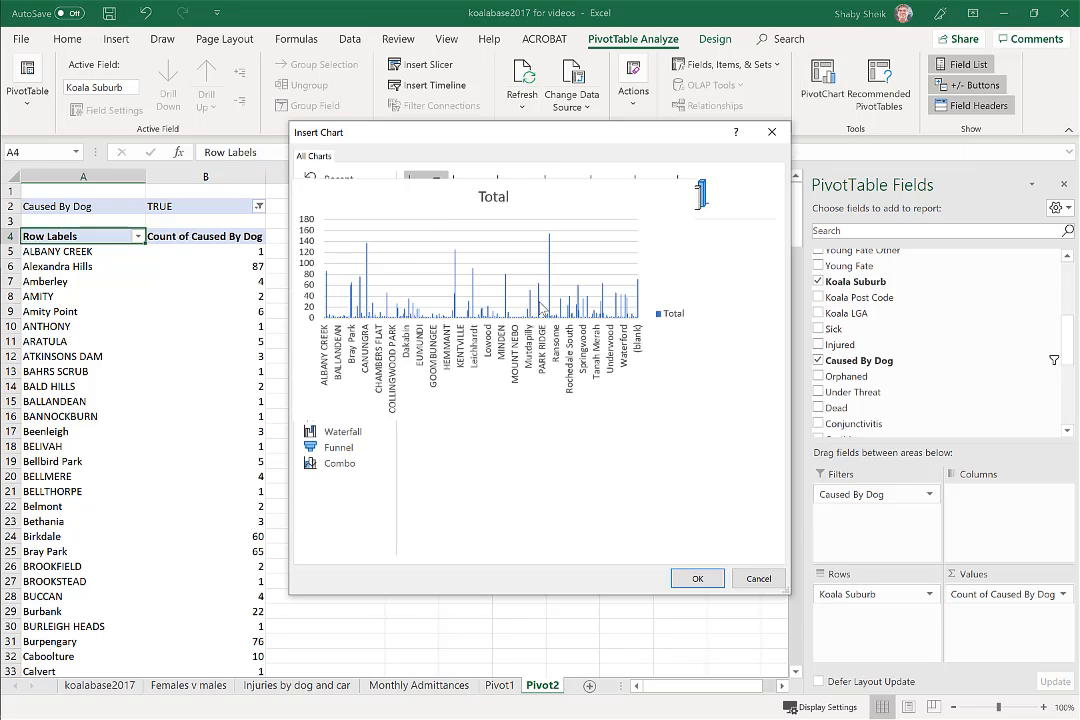
{"action": "left_click", "coordinate": [697, 580]}
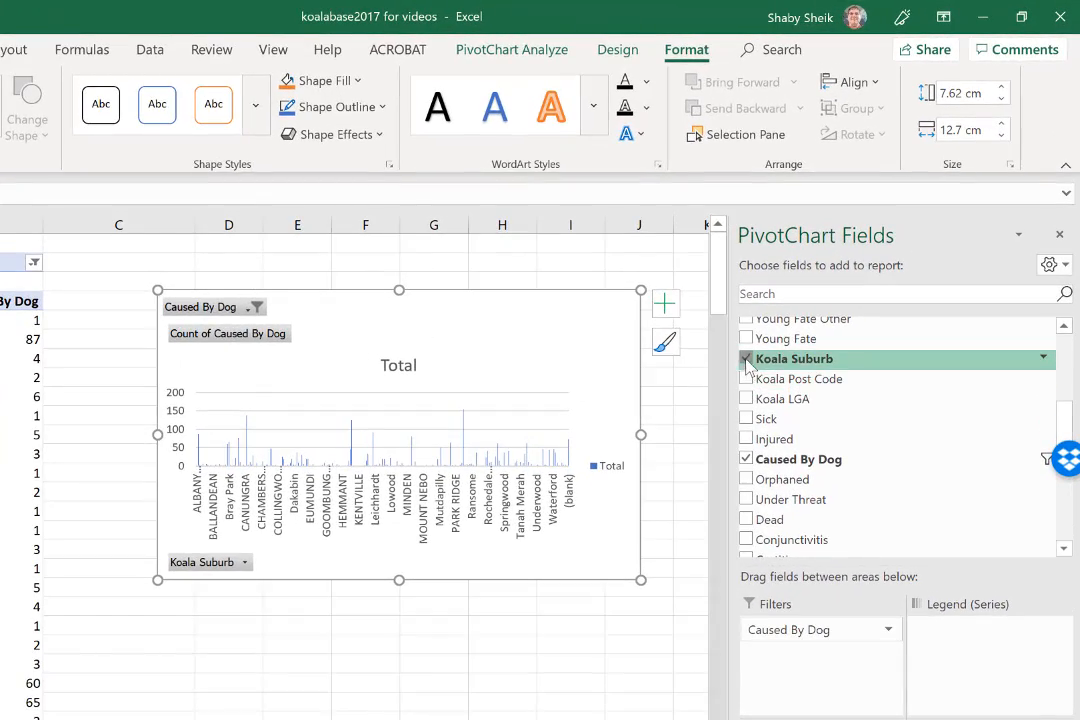
- Replace Koala Suburb with Koala Post Code as the PivotChart's axis category
{"action": "left_click", "coordinate": [745, 358]}
{"action": "left_click", "coordinate": [746, 379]}
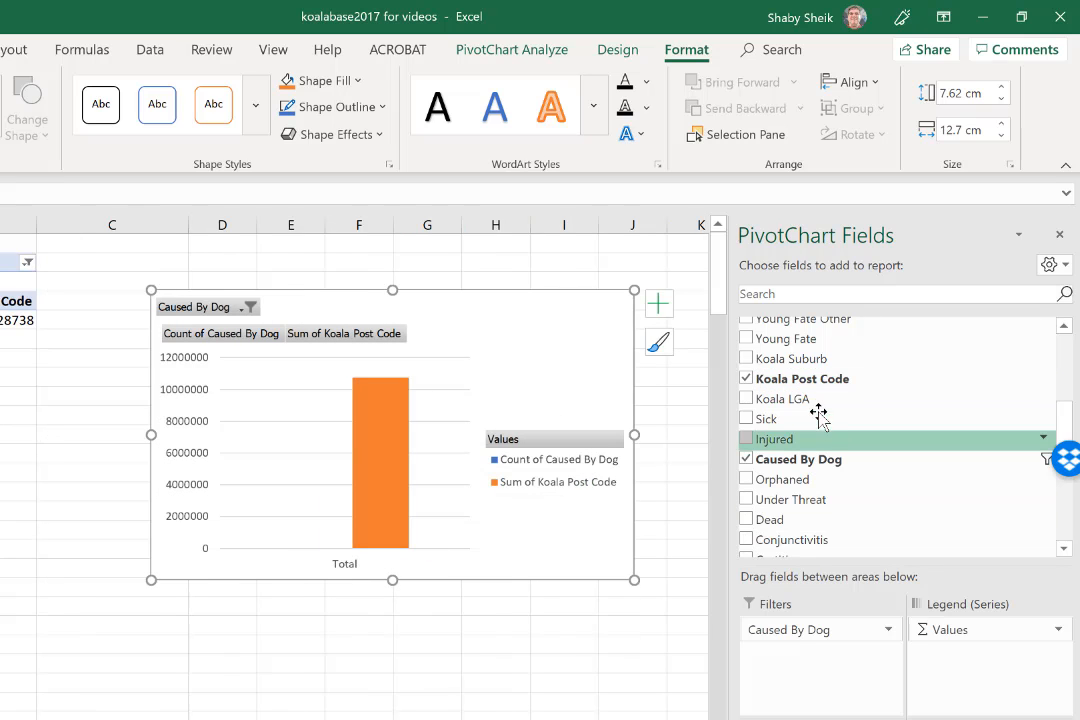
{"action": "left_click_drag", "start_coordinate": [806, 380], "coordinate": [821, 719]}
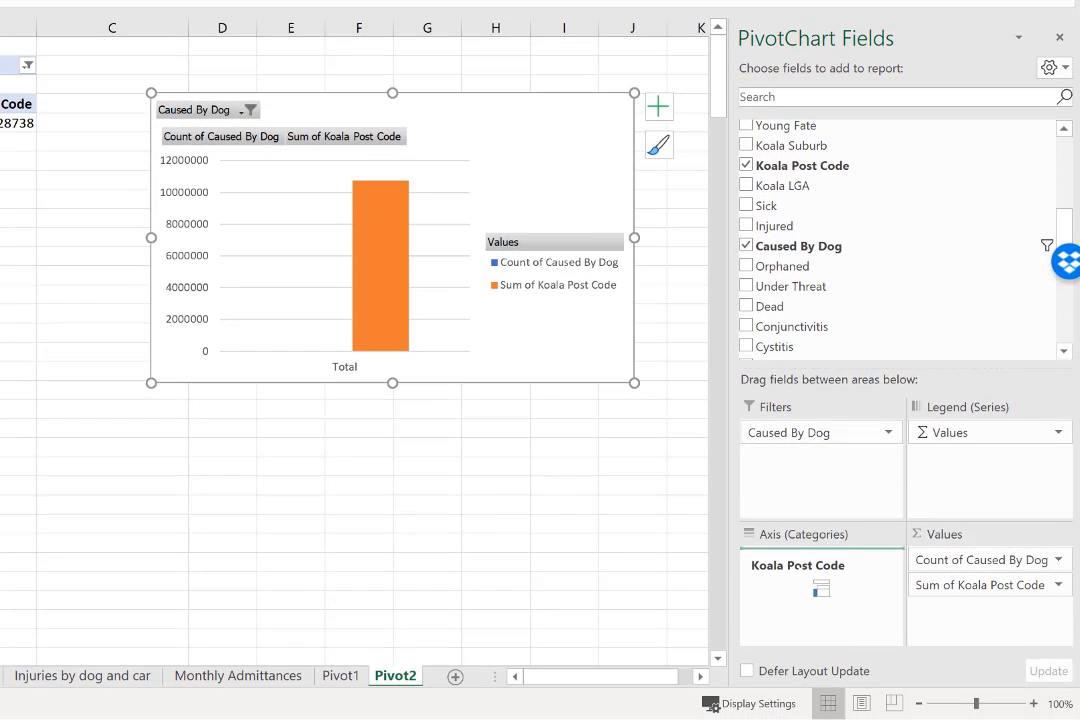
{"action": "left_click_drag", "start_coordinate": [820, 590], "coordinate": [797, 572]}
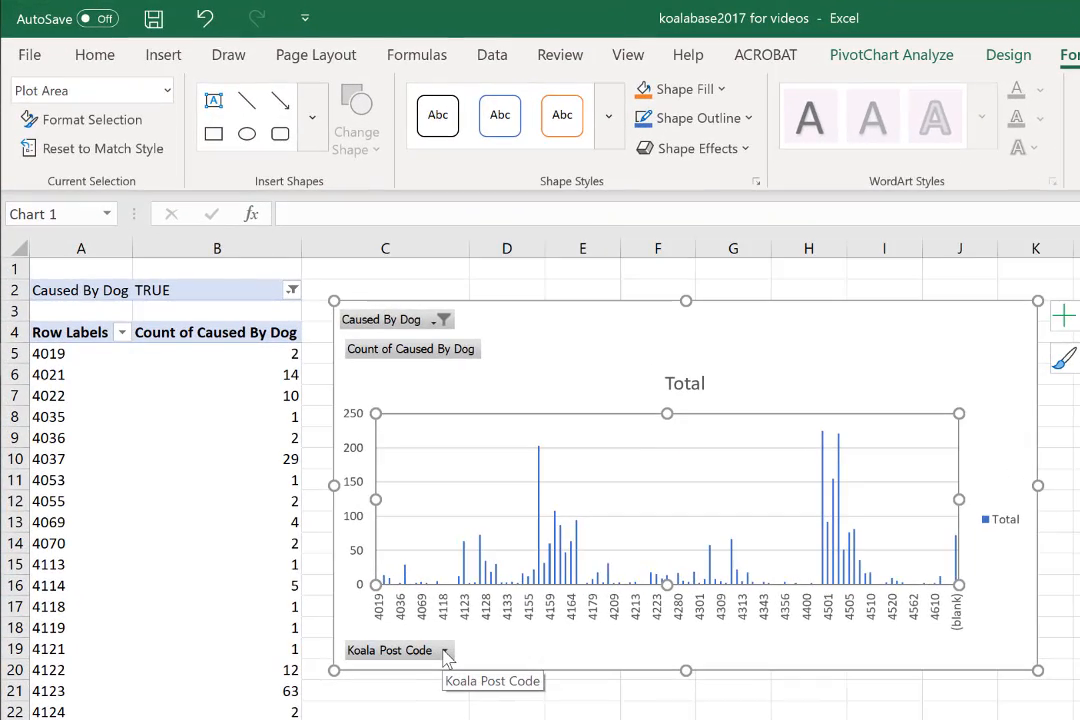
- Apply a value filter to Koala Post Code showing only items whose Count of Caused By Dog is greater than 60
{"action": "left_click", "coordinate": [446, 652]}
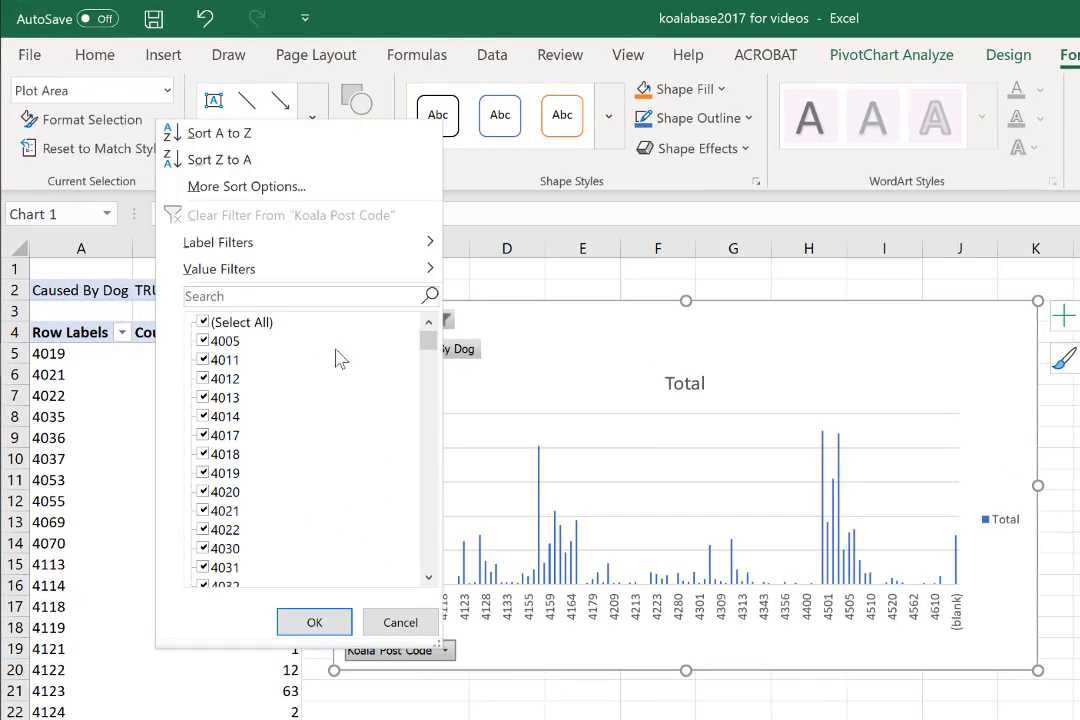
{"action": "mouse_move", "coordinate": [302, 270]}
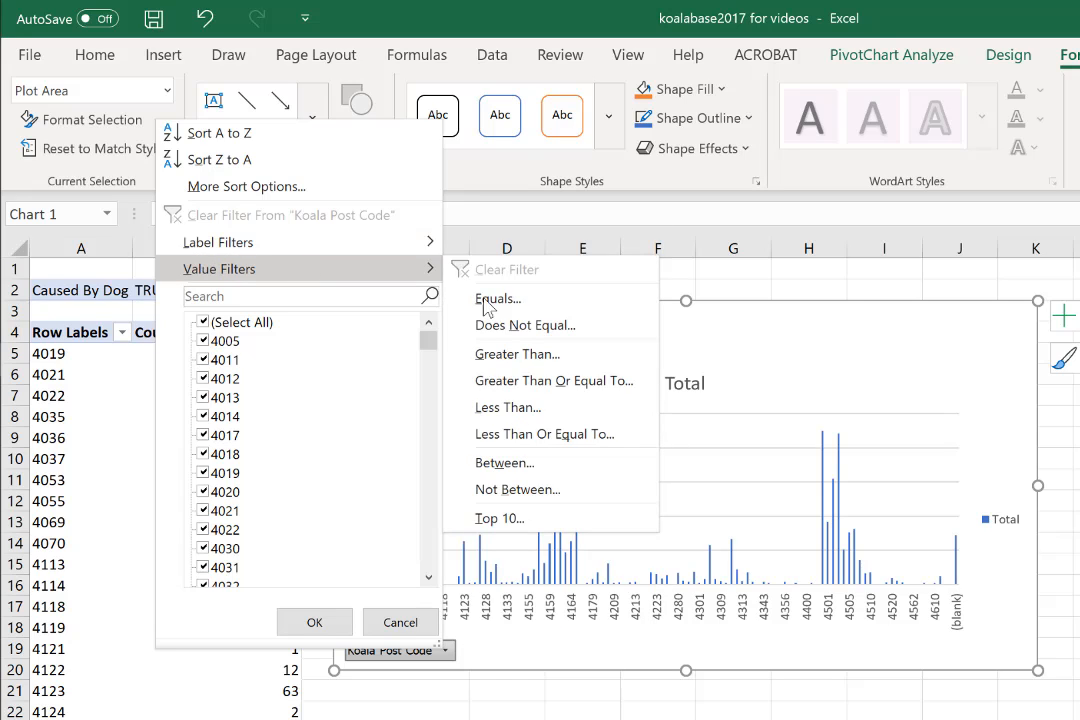
{"action": "left_click", "coordinate": [570, 360]}
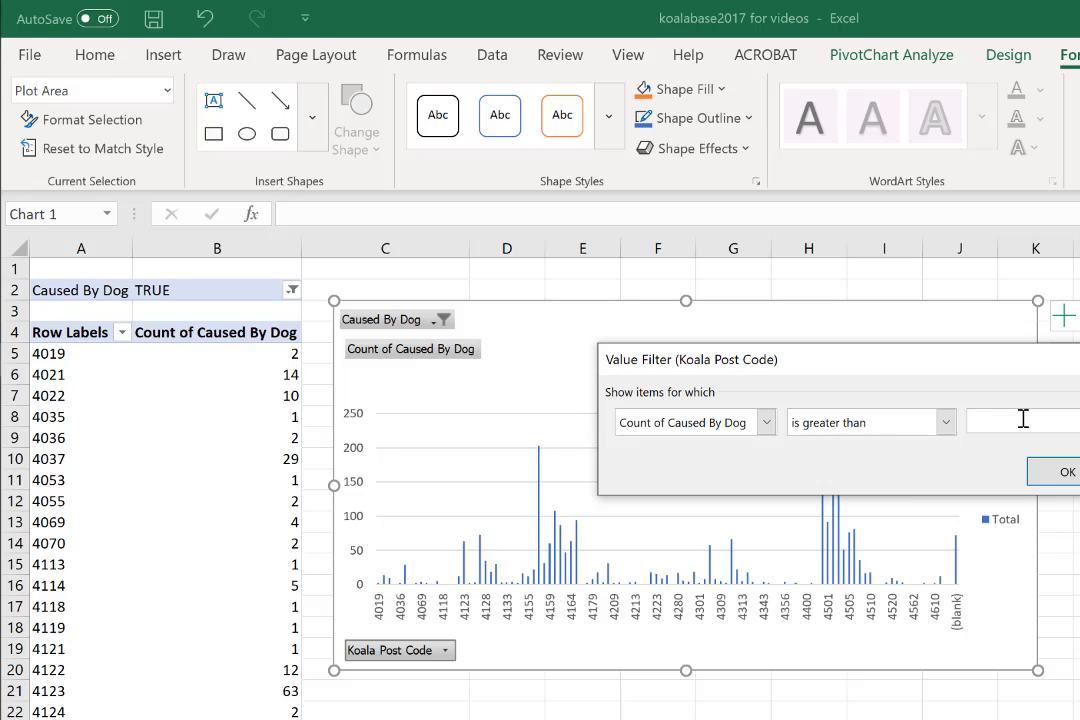
{"action": "type", "text": "60"}
{"action": "left_click", "coordinate": [1048, 470]}
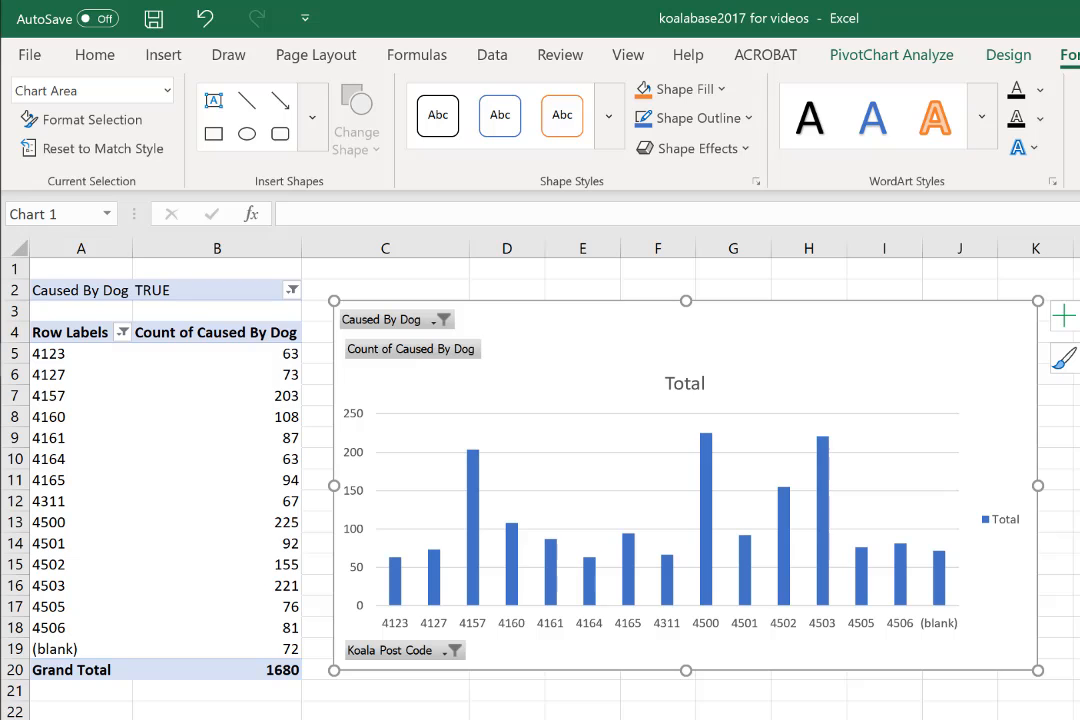
- Change the PivotChart's type from clustered column to a standard pie chart
{"action": "left_click", "coordinate": [892, 55]}
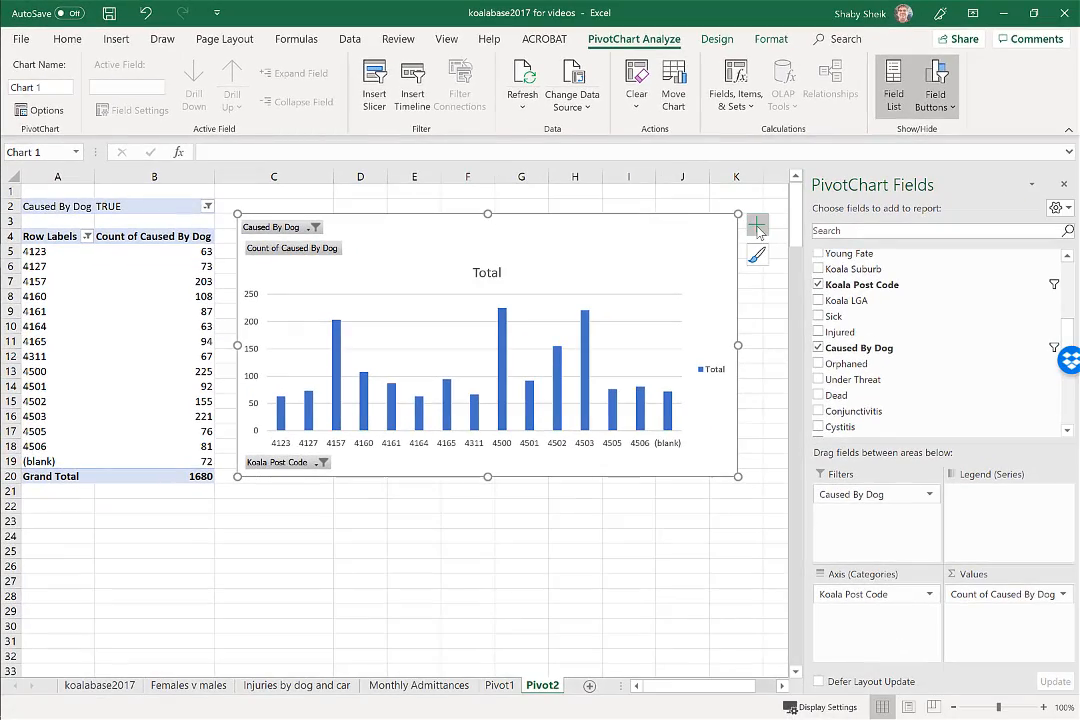
{"action": "left_click", "coordinate": [756, 227]}
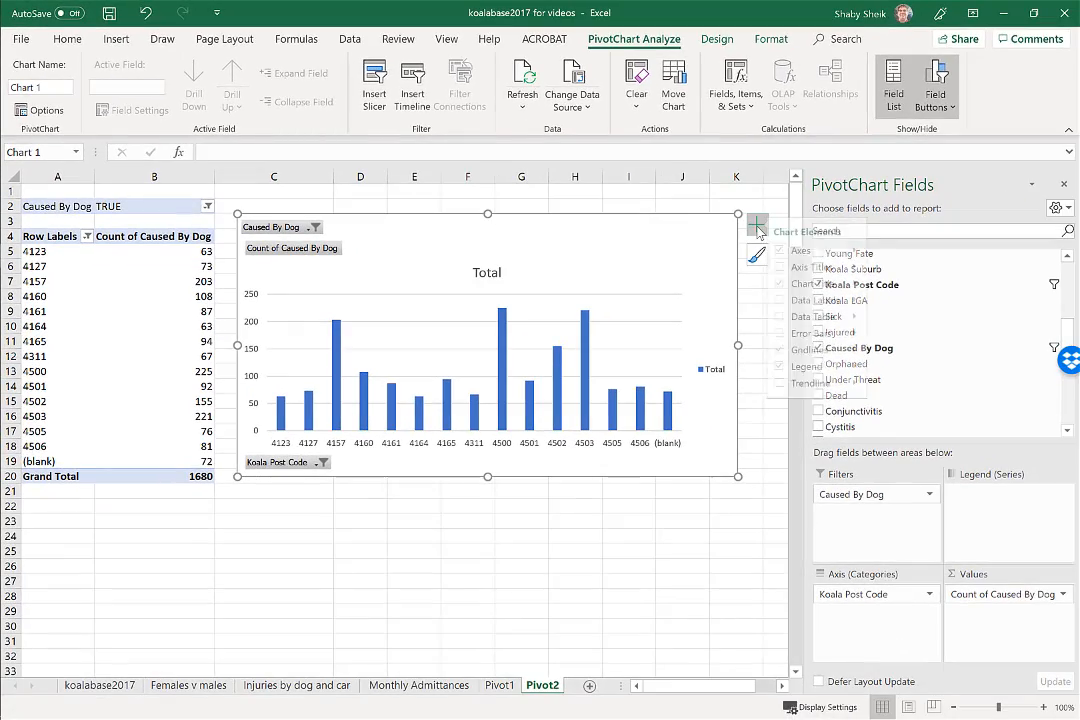
{"action": "right_click", "coordinate": [561, 248]}
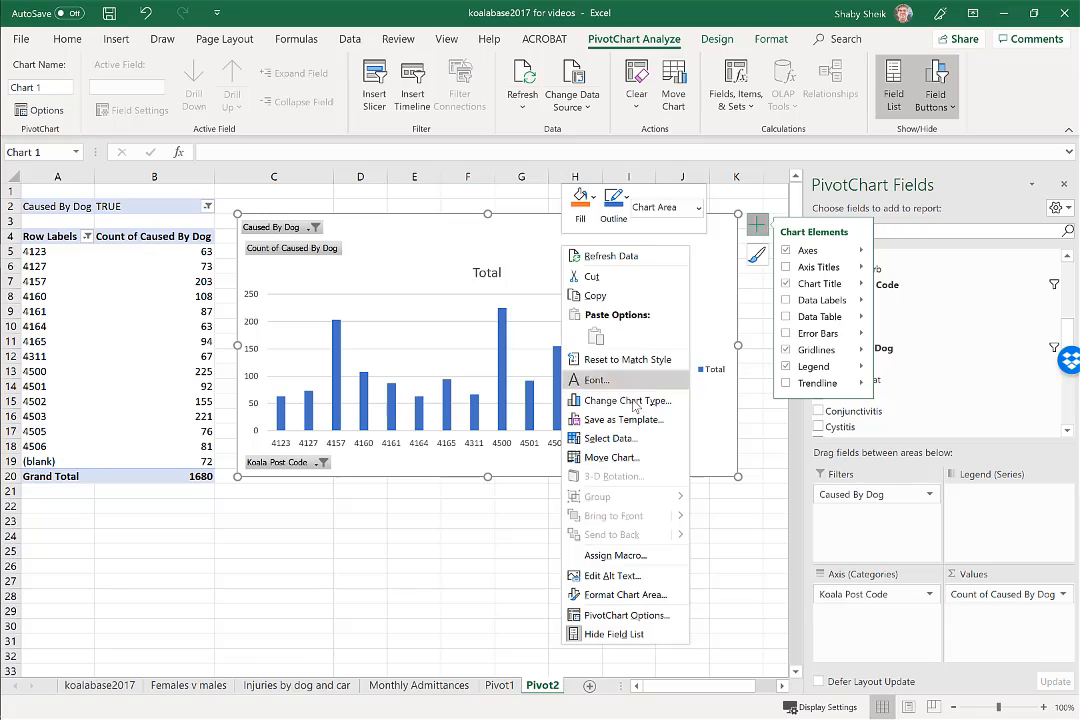
{"action": "left_click", "coordinate": [647, 405]}
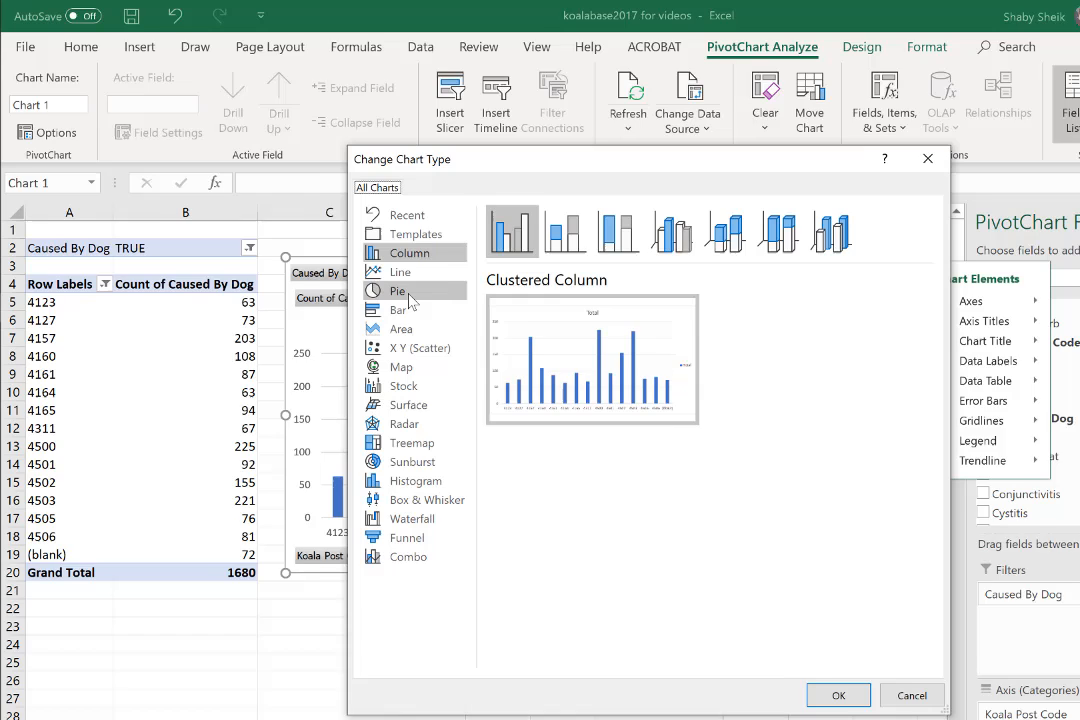
{"action": "left_click", "coordinate": [409, 296]}
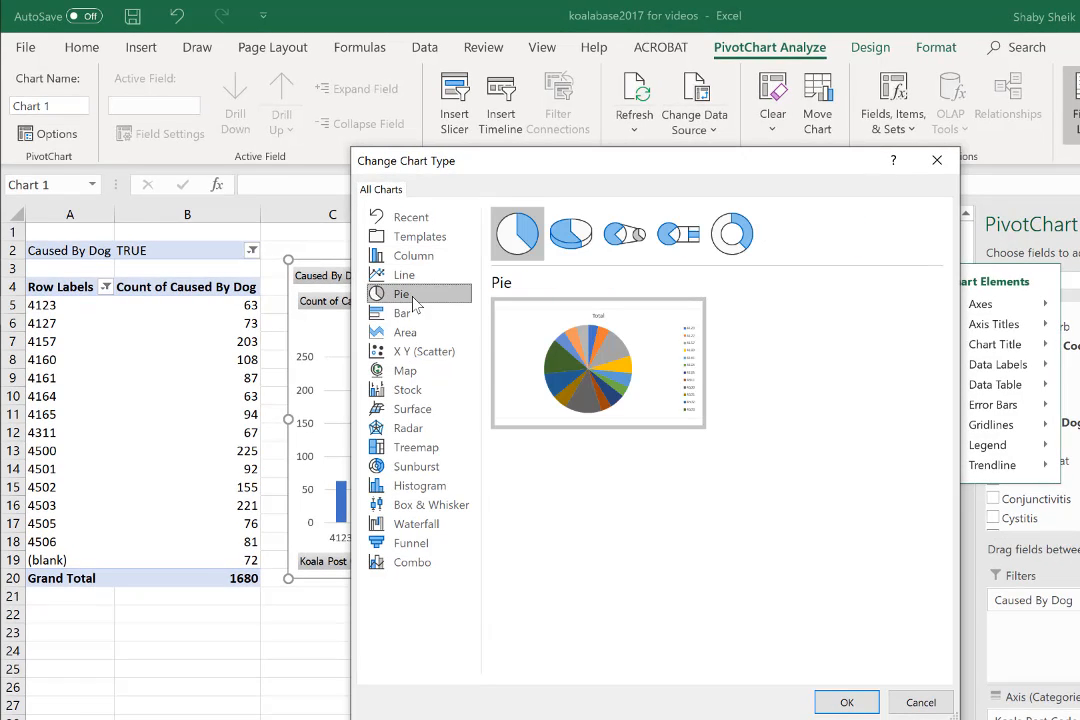
{"action": "left_click", "coordinate": [848, 704]}
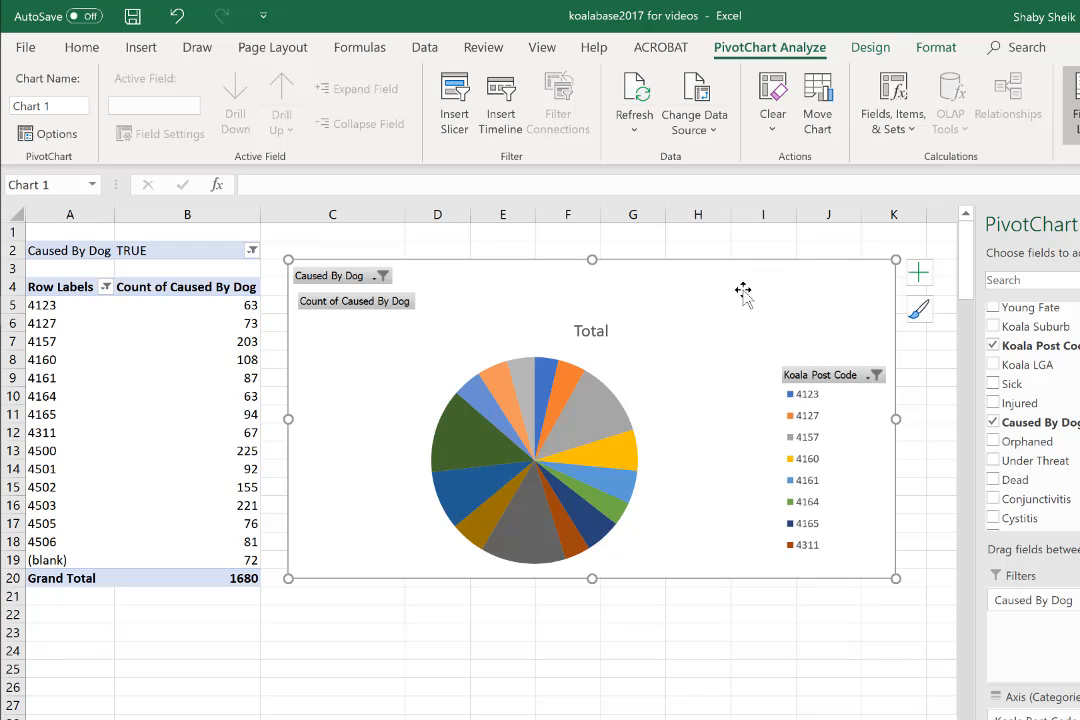
- Change the PivotChart's type from pie to a basic radar chart
{"action": "right_click", "coordinate": [691, 295]}
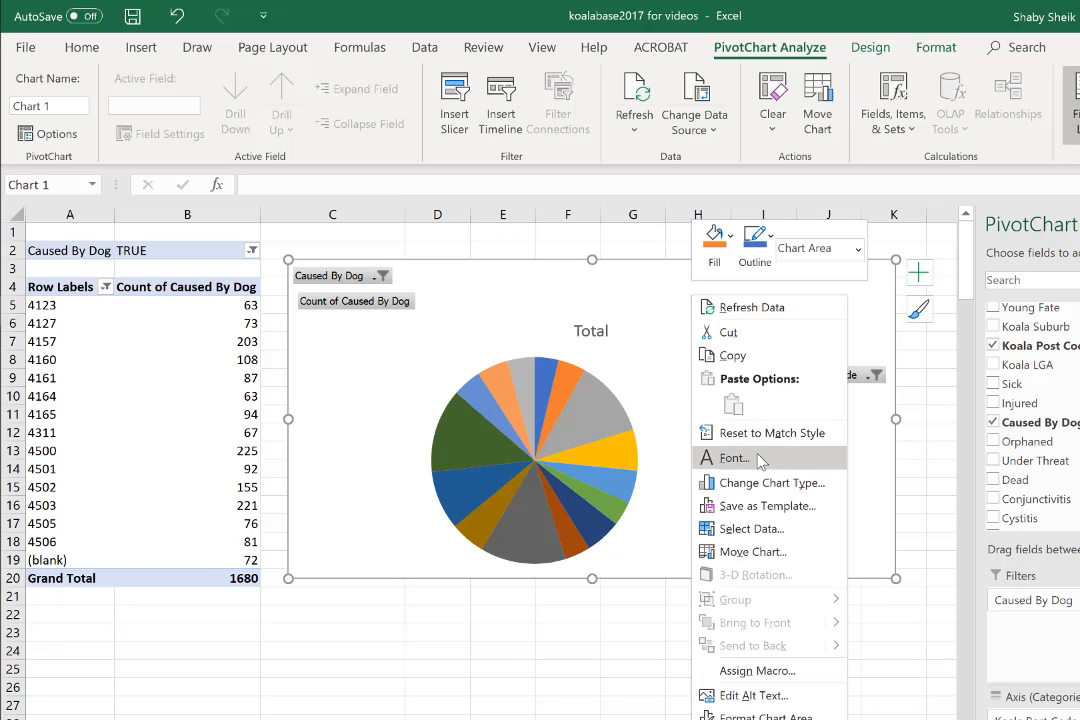
{"action": "left_click", "coordinate": [771, 485]}
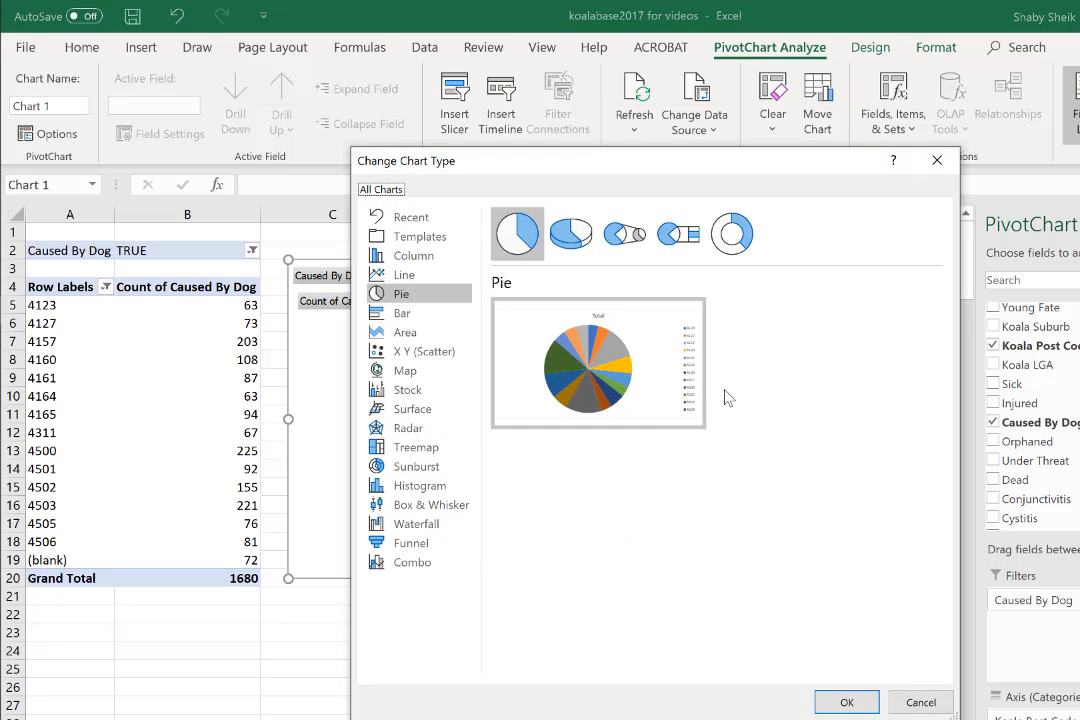
{"action": "left_click", "coordinate": [418, 436]}
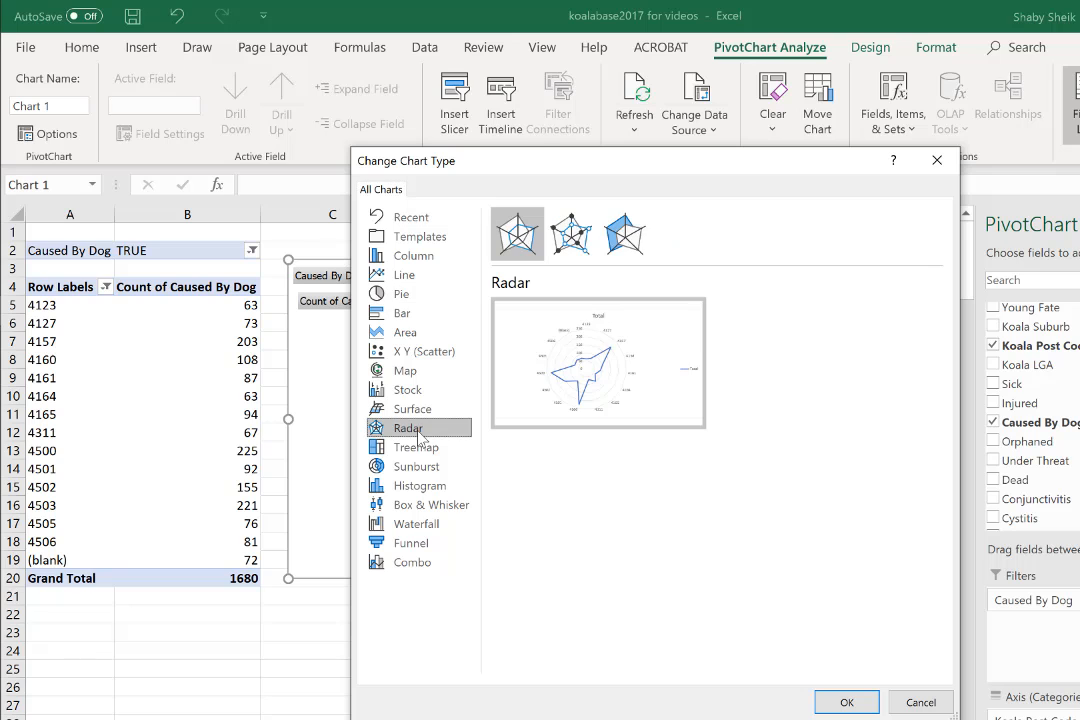
{"action": "left_click", "coordinate": [858, 703]}
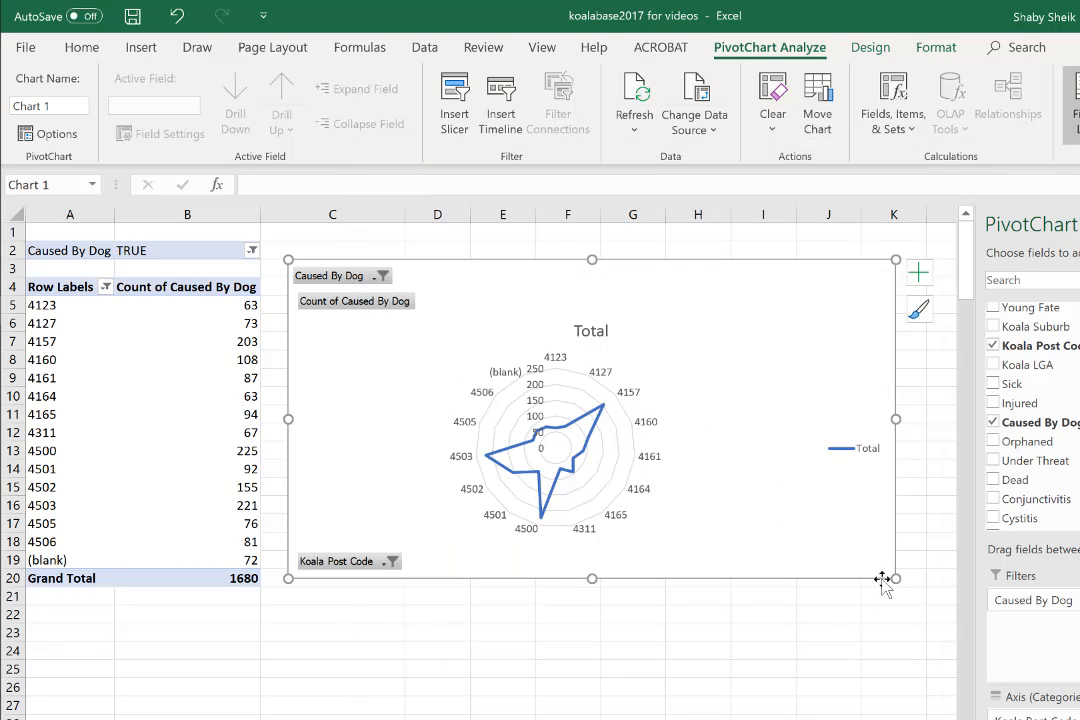
- Enlarge the PivotChart, look at the Sunburst and Histogram options, and change the chart type to Clustered Bar
{"action": "left_click_drag", "start_coordinate": [895, 578], "coordinate": [951, 657]}
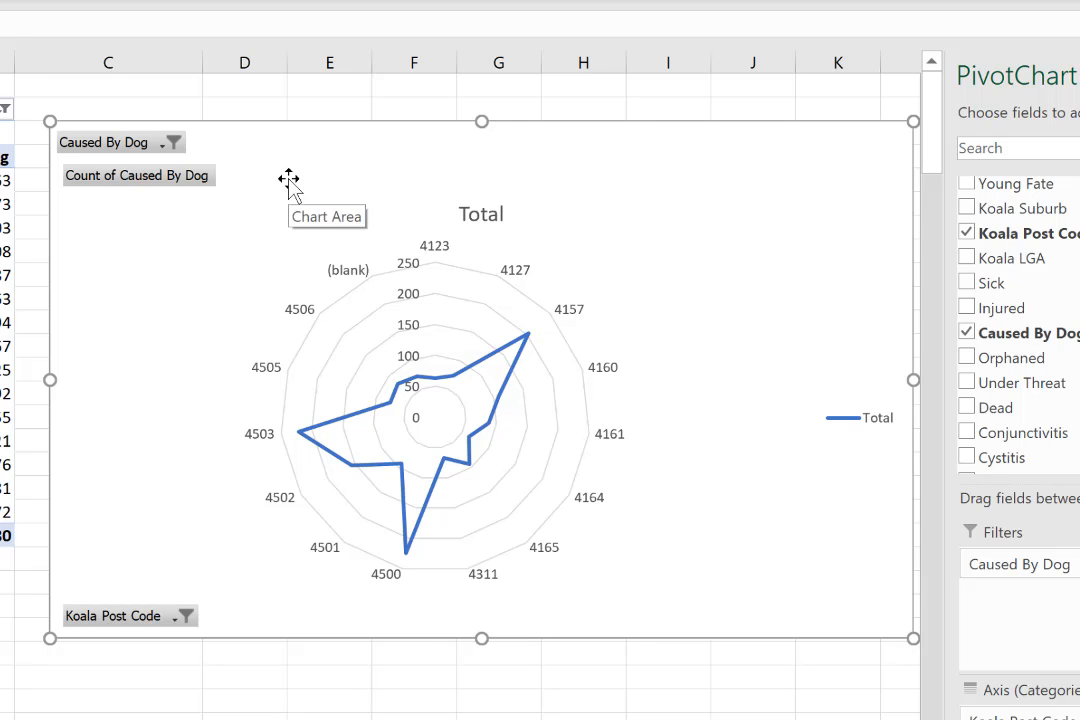
{"action": "right_click", "coordinate": [320, 168]}
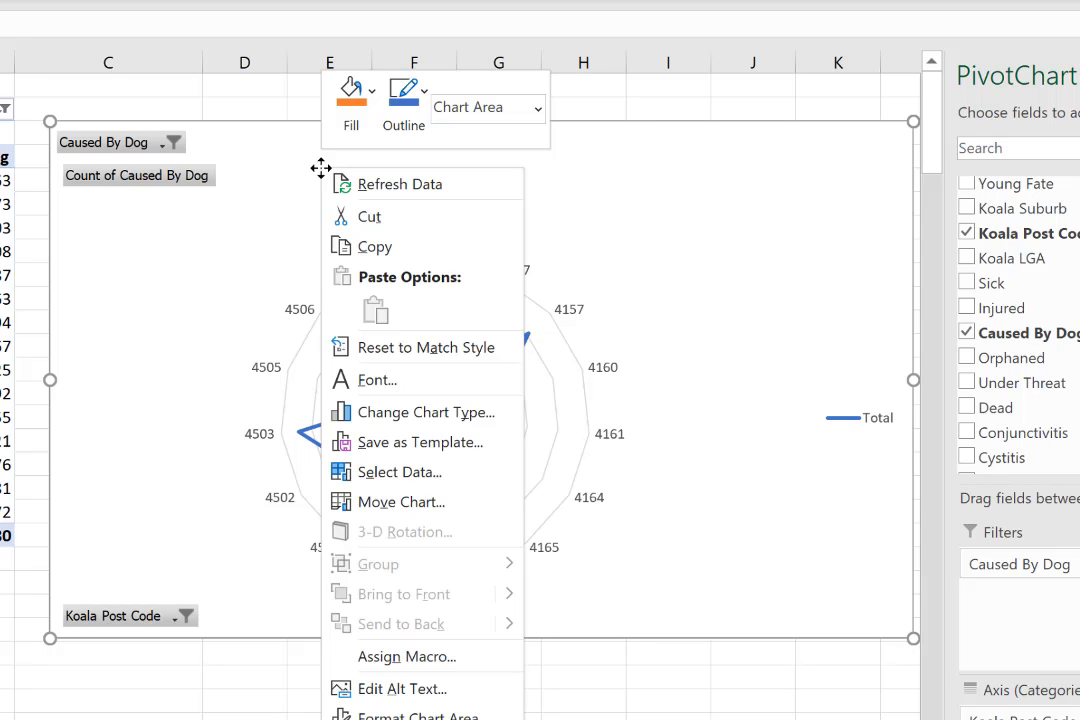
{"action": "left_click", "coordinate": [437, 422]}
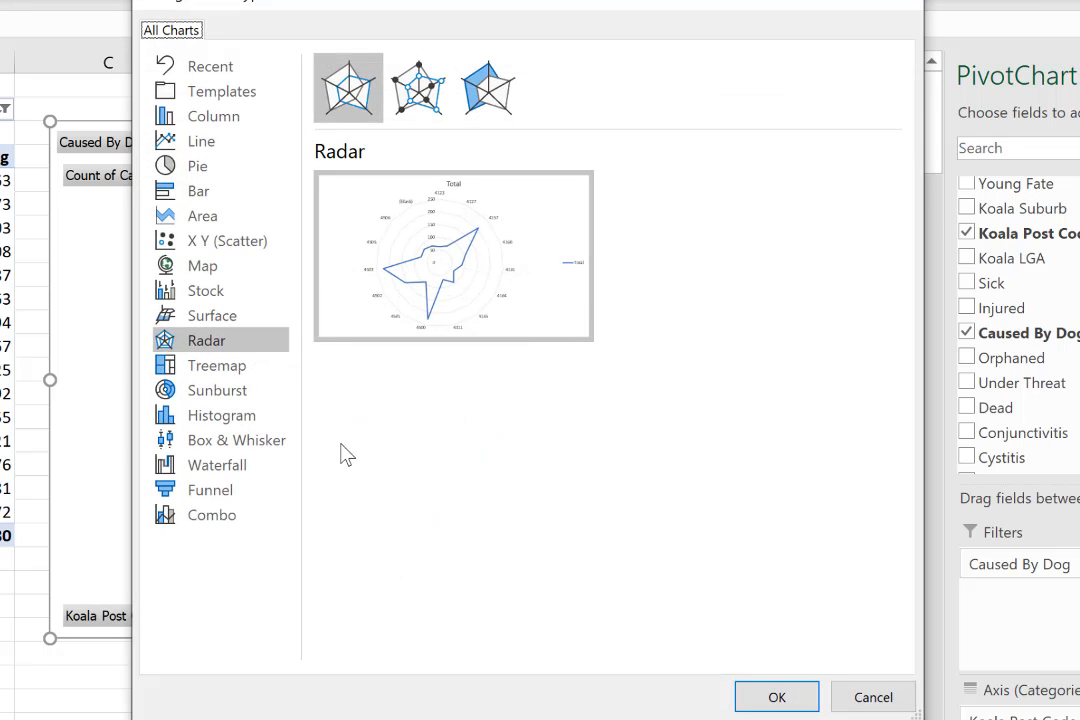
{"action": "left_click", "coordinate": [235, 397]}
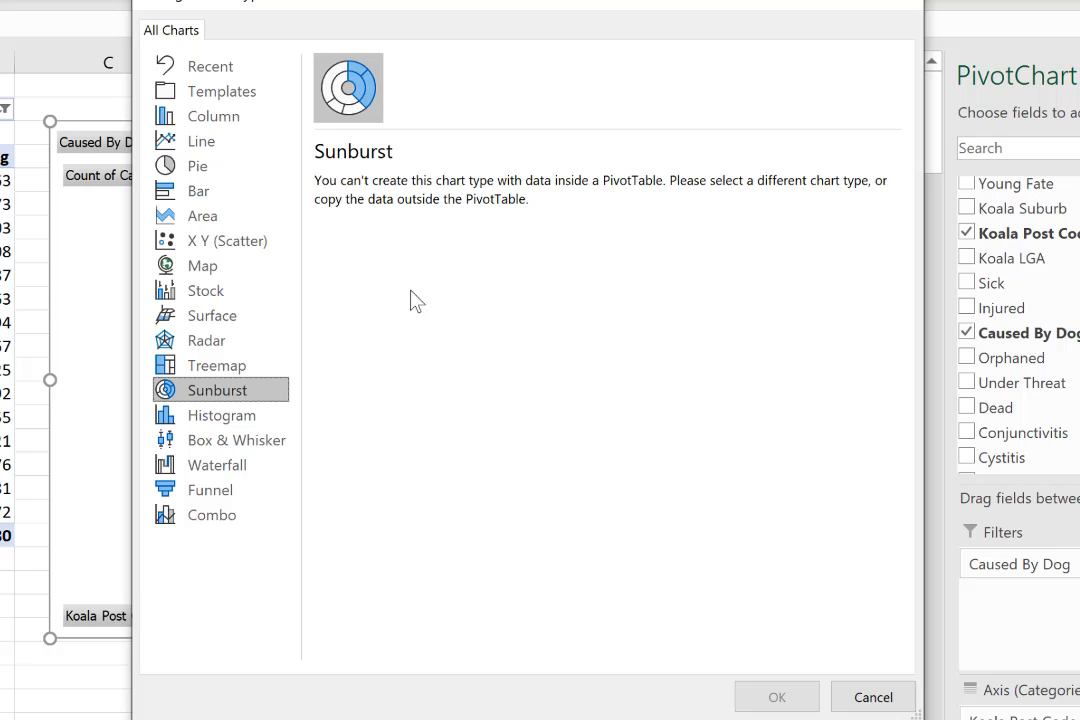
{"action": "left_click", "coordinate": [255, 418]}
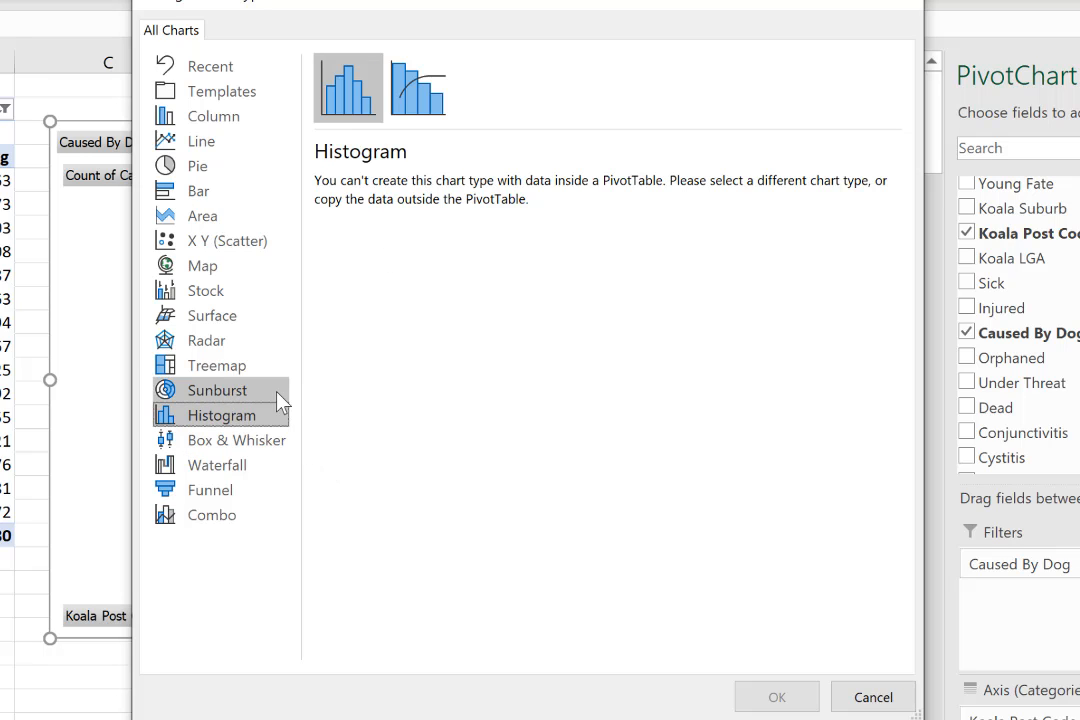
{"action": "left_click", "coordinate": [200, 192]}
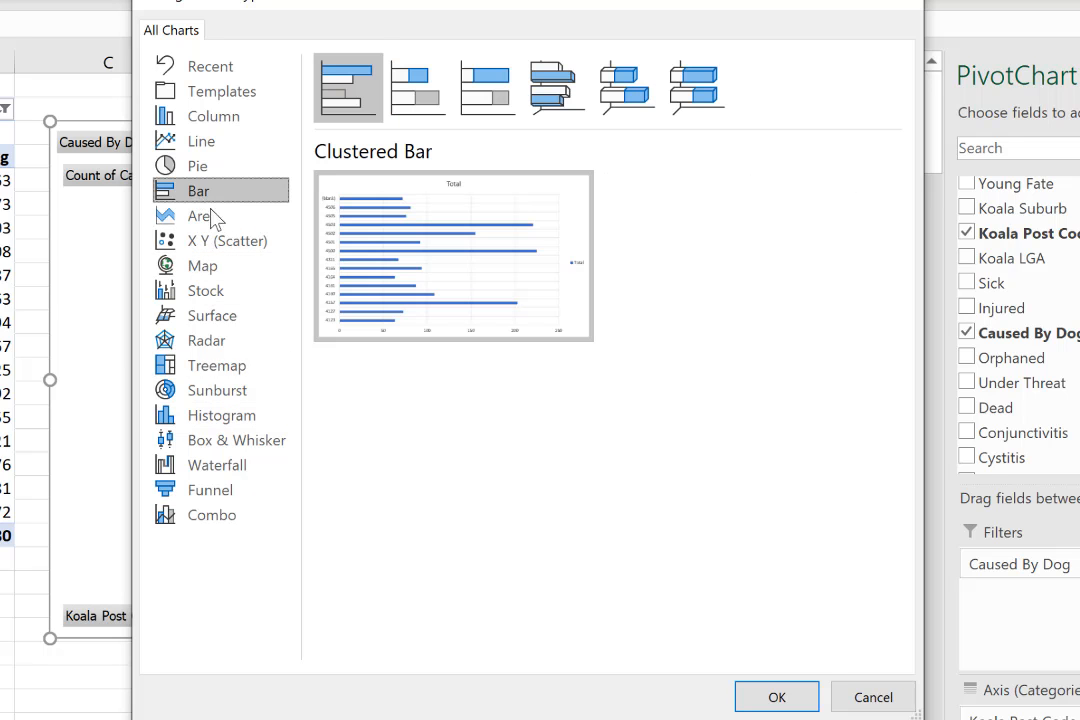
{"action": "left_click", "coordinate": [766, 697]}
{"action": "mouse_move", "coordinate": [697, 541]}
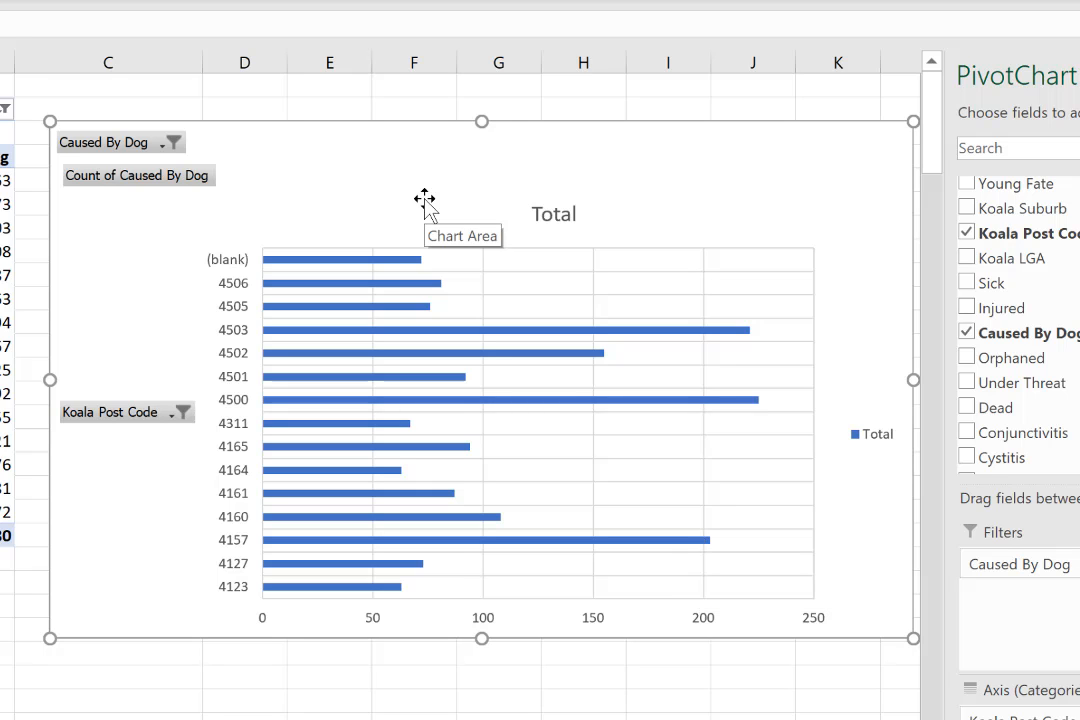
- Change the chart title to "Total Dog attacks on Koalas by postcode" and shift the title slightly left above the bars
{"action": "right_click", "coordinate": [528, 230]}
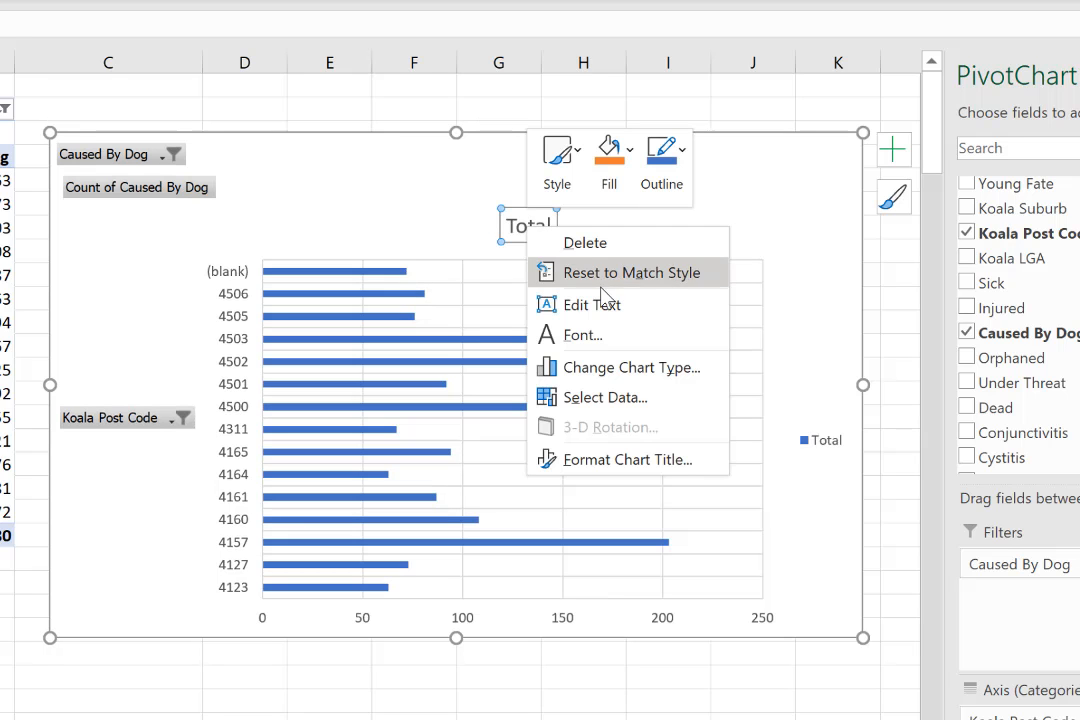
{"action": "left_click", "coordinate": [606, 306]}
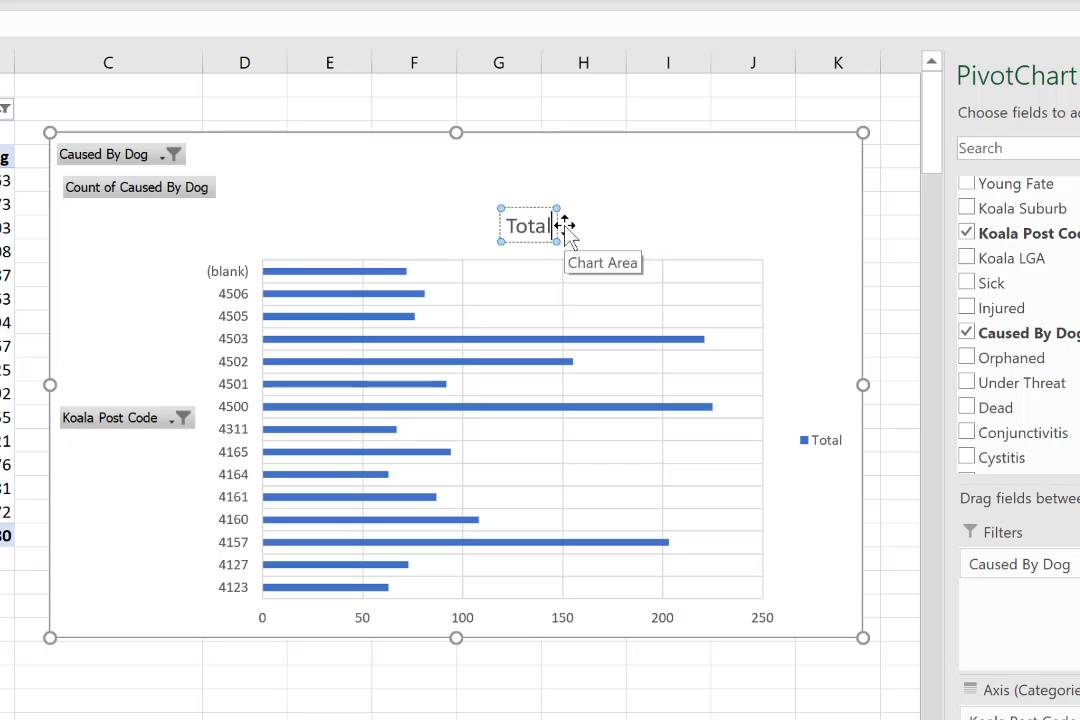
{"action": "type", "text": "Dog att"}
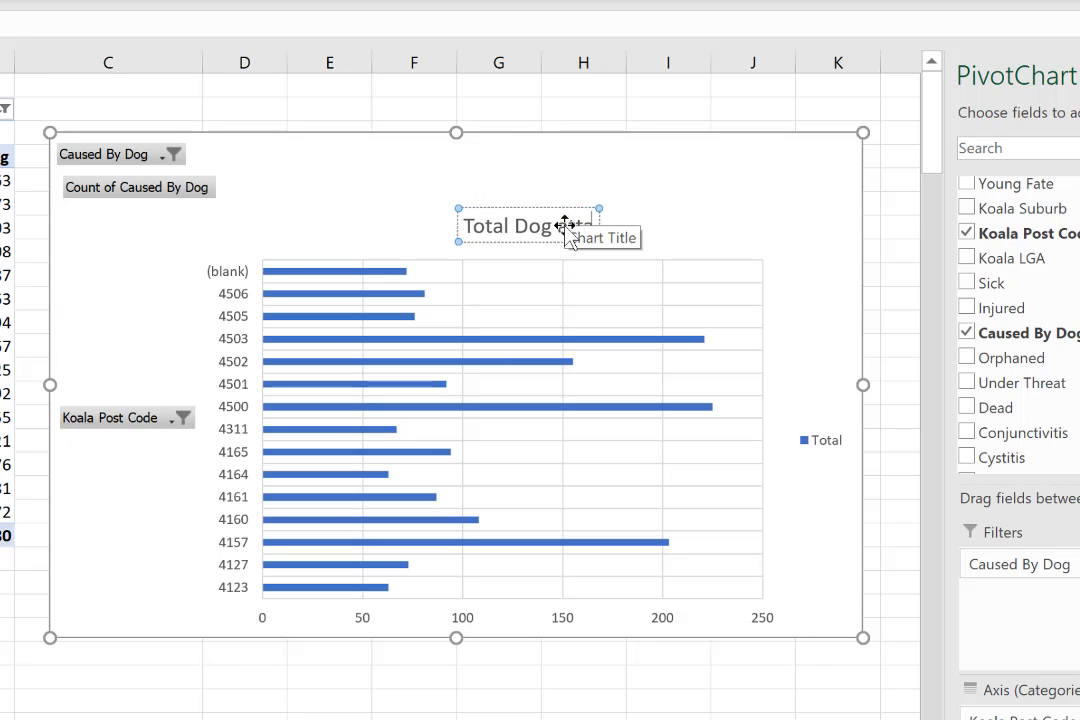
{"action": "type", "text": "acks on Koalas by"}
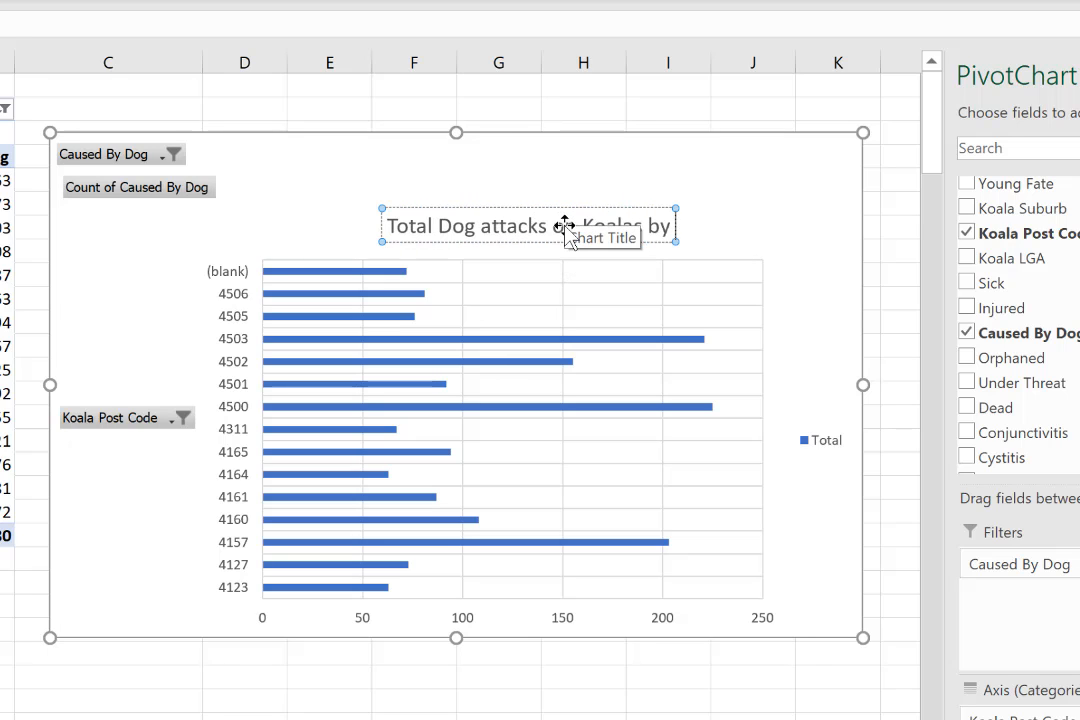
{"action": "type", "text": " postcode"}
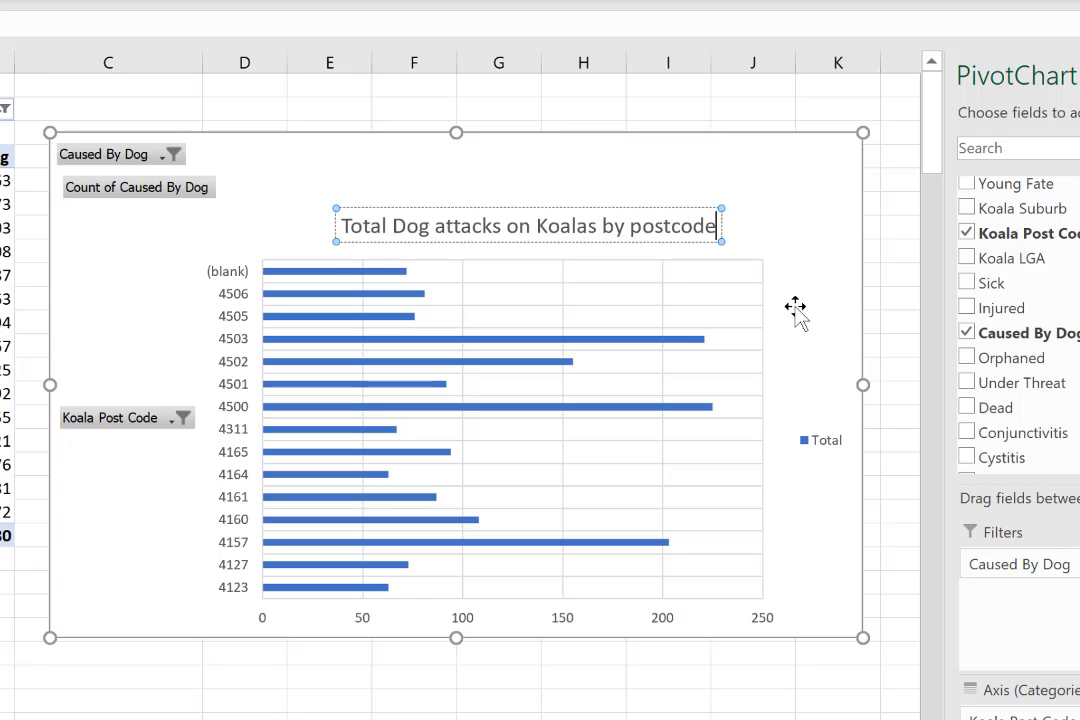
{"action": "left_click", "coordinate": [780, 284]}
{"action": "left_click", "coordinate": [656, 223]}
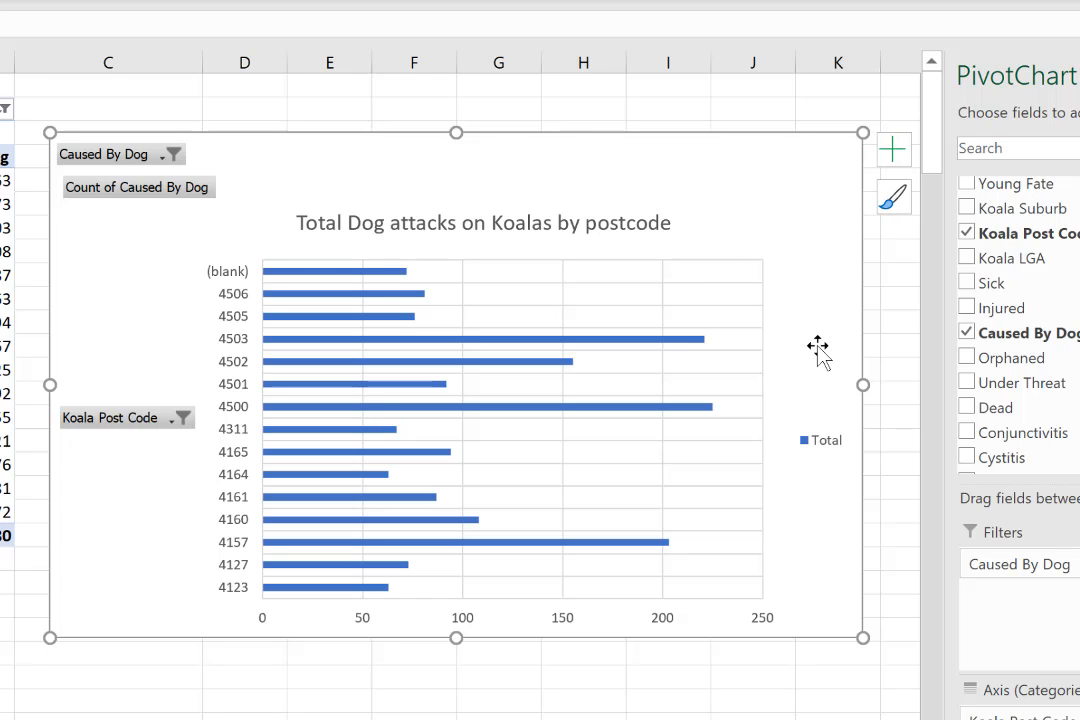
- Add data labels to the chart's bars, view the deselected chart, and reselect it to bring back its field list
{"action": "left_click", "coordinate": [893, 150]}
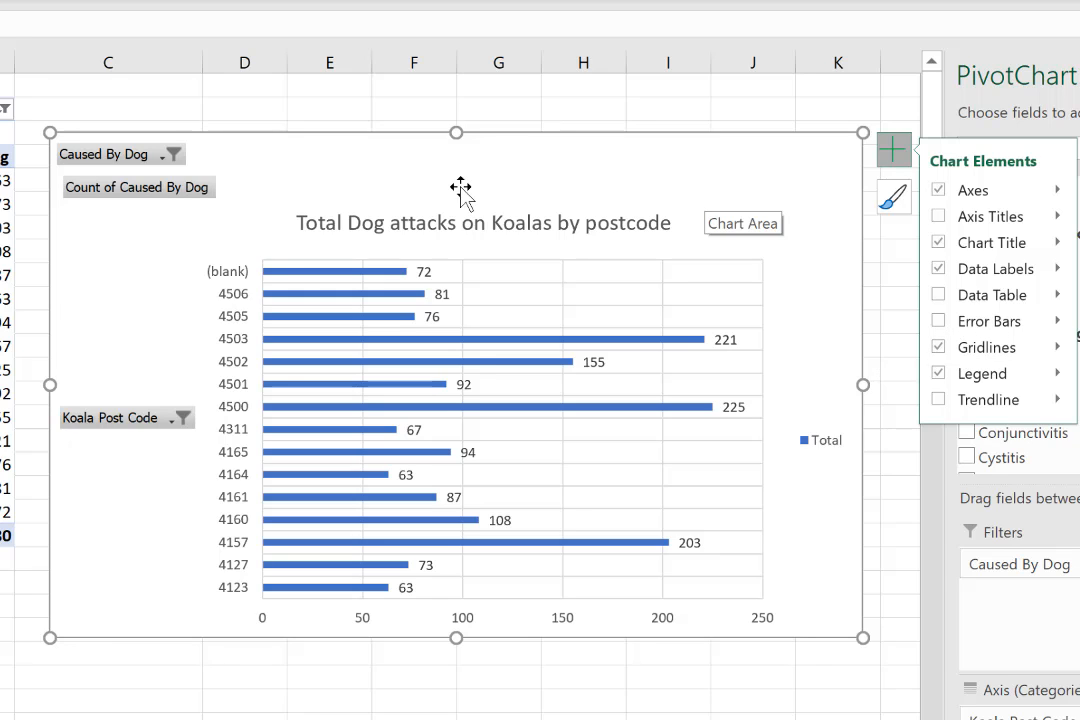
{"action": "left_click", "coordinate": [759, 108]}
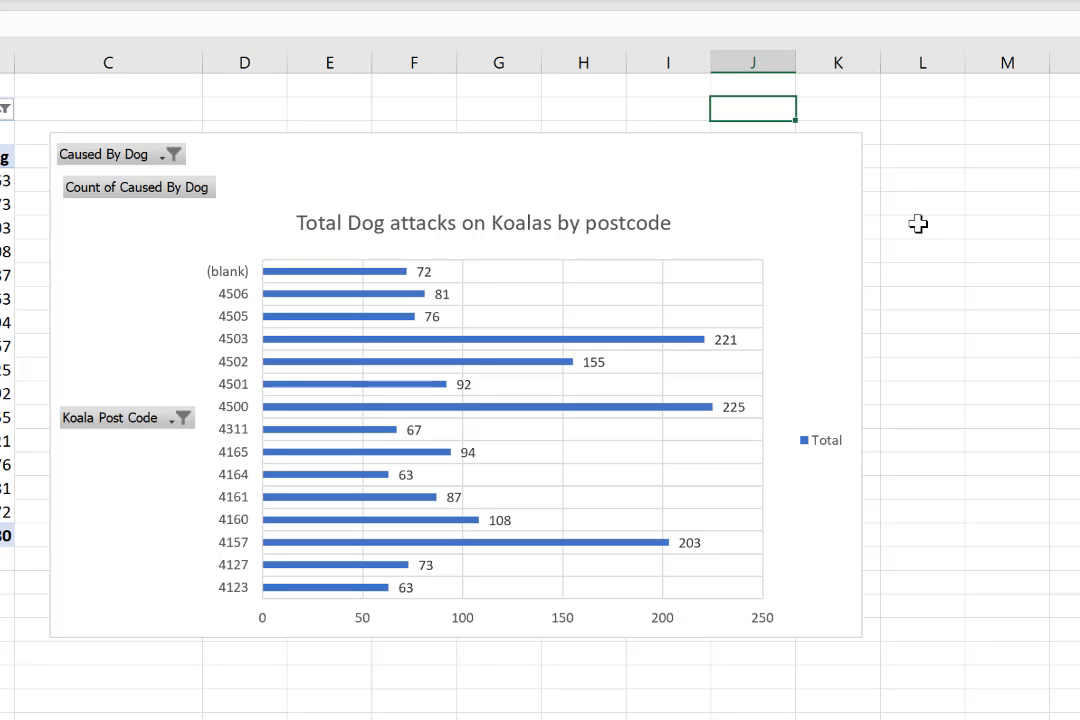
{"action": "left_click", "coordinate": [845, 220]}
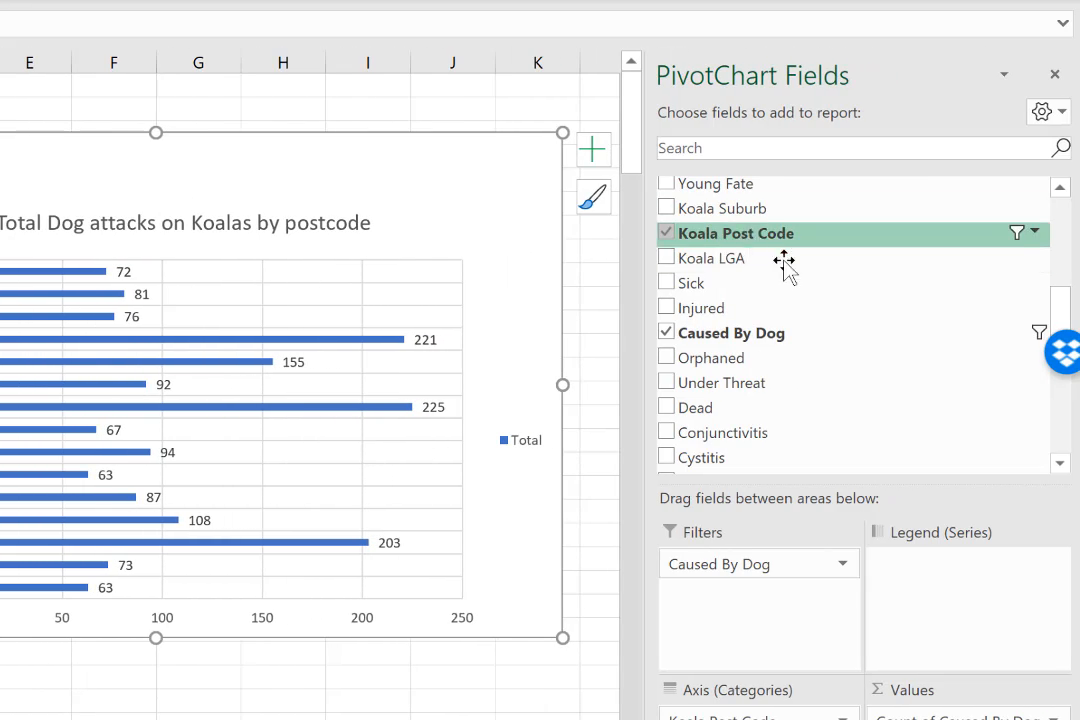